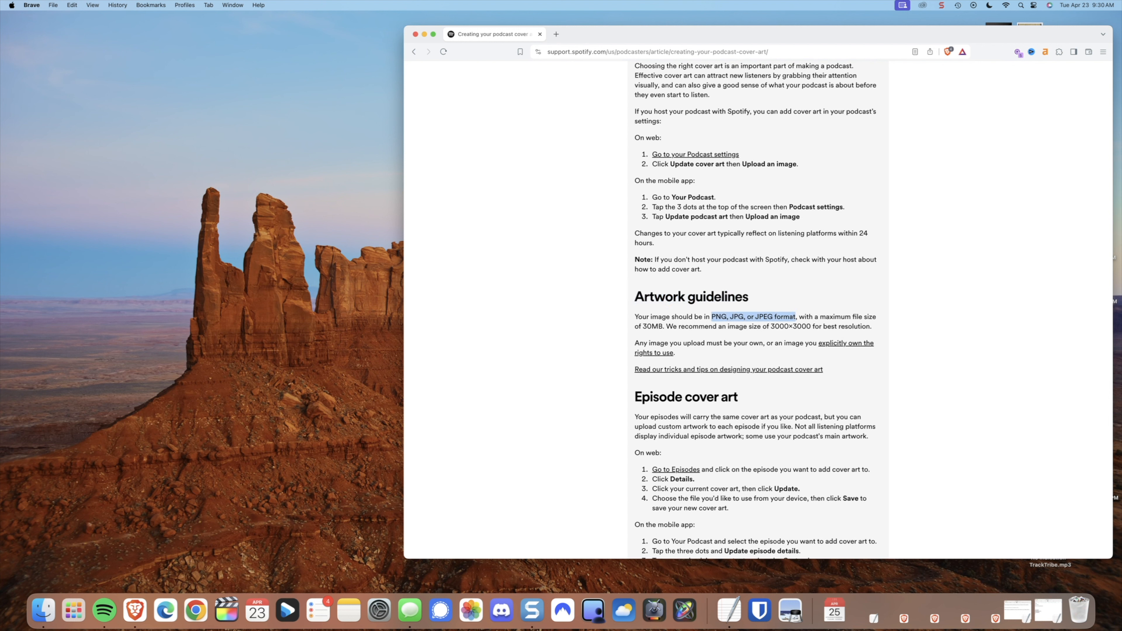
# - Note the recommended 3000×3000 artwork size, then switch to Snagit and resize the blank canvas to 3000 by 3000 pixels
pyautogui.moveTo(771, 327); pyautogui.dragTo(811, 327)
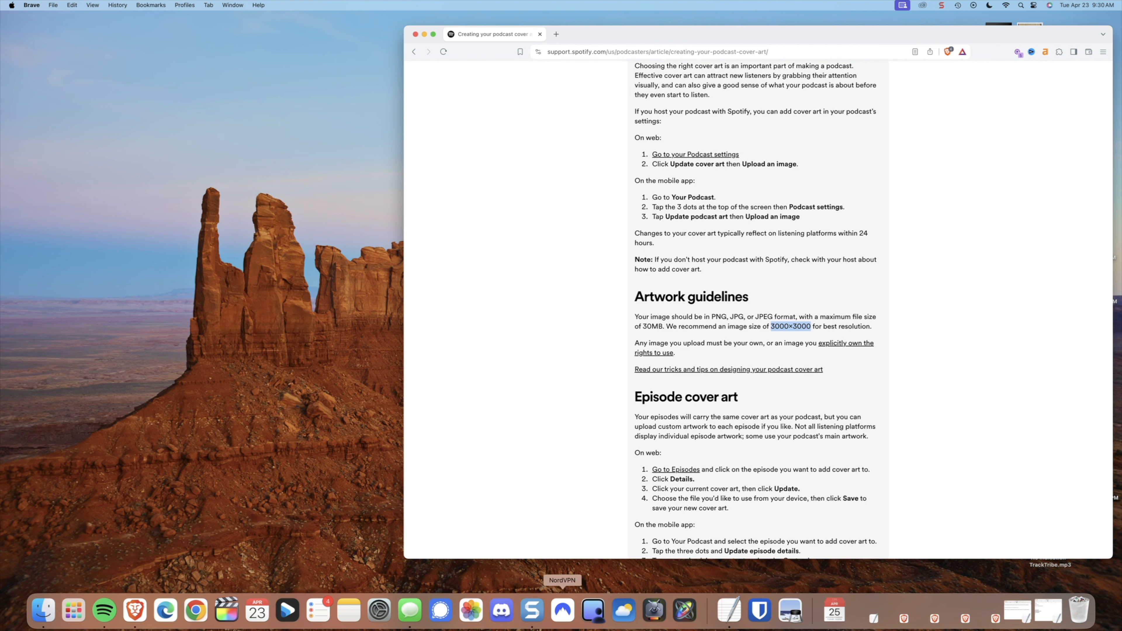
pyautogui.click(532, 610)
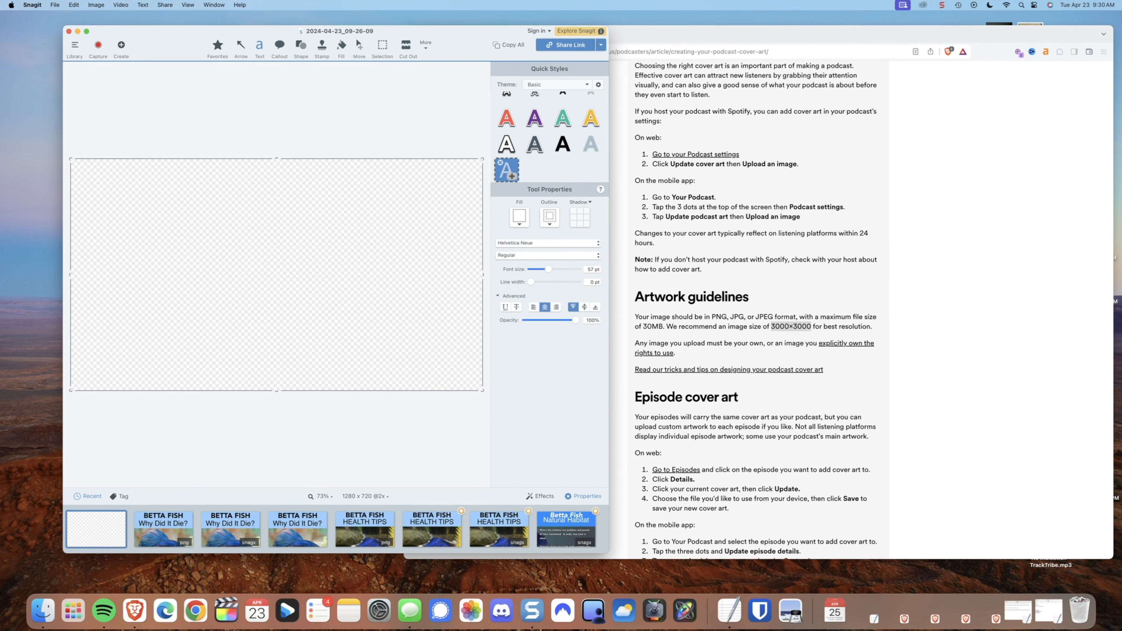
pyautogui.click(366, 496)
pyautogui.write('300')
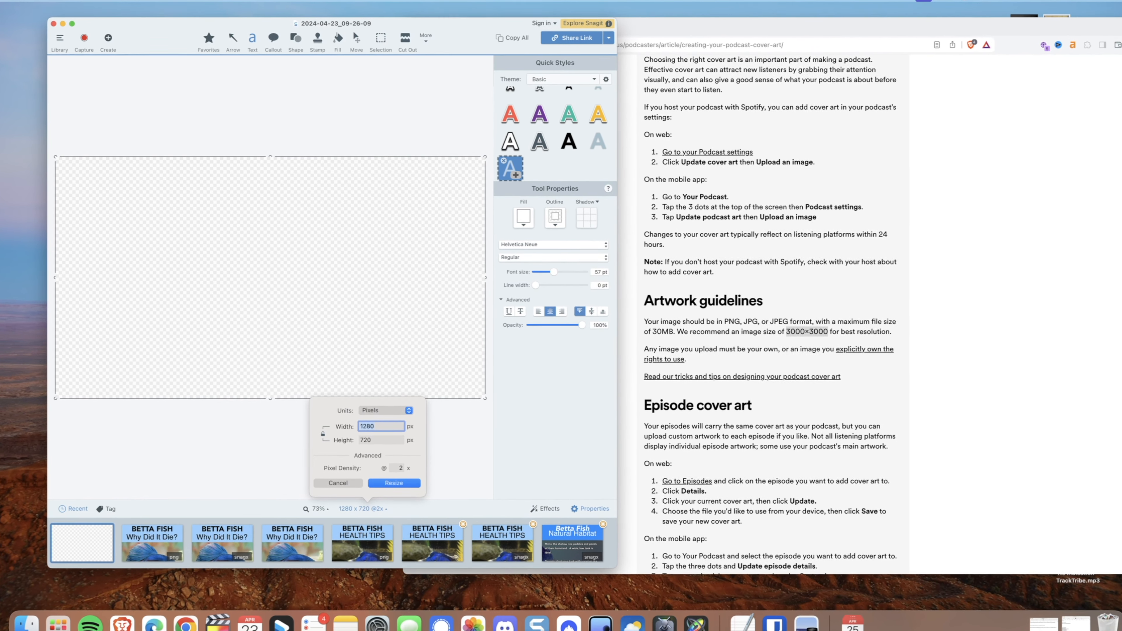
pyautogui.write('0')
pyautogui.press('Tab')
pyautogui.write('3000')
pyautogui.press('Return')
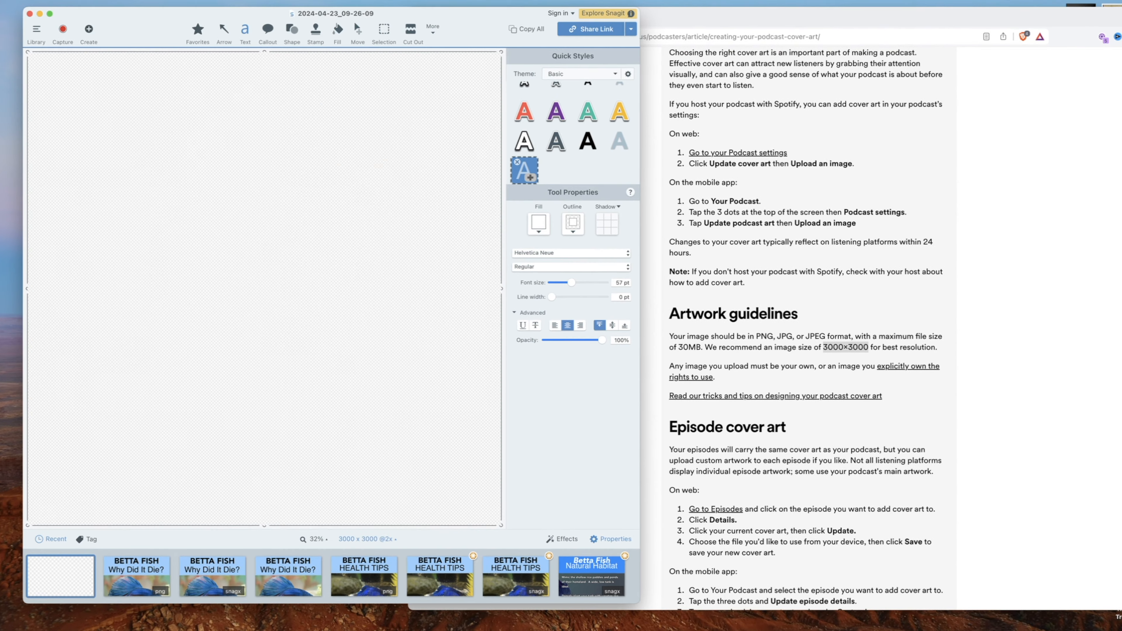
pyautogui.moveTo(650, 353); pyautogui.dragTo(1050, 354)
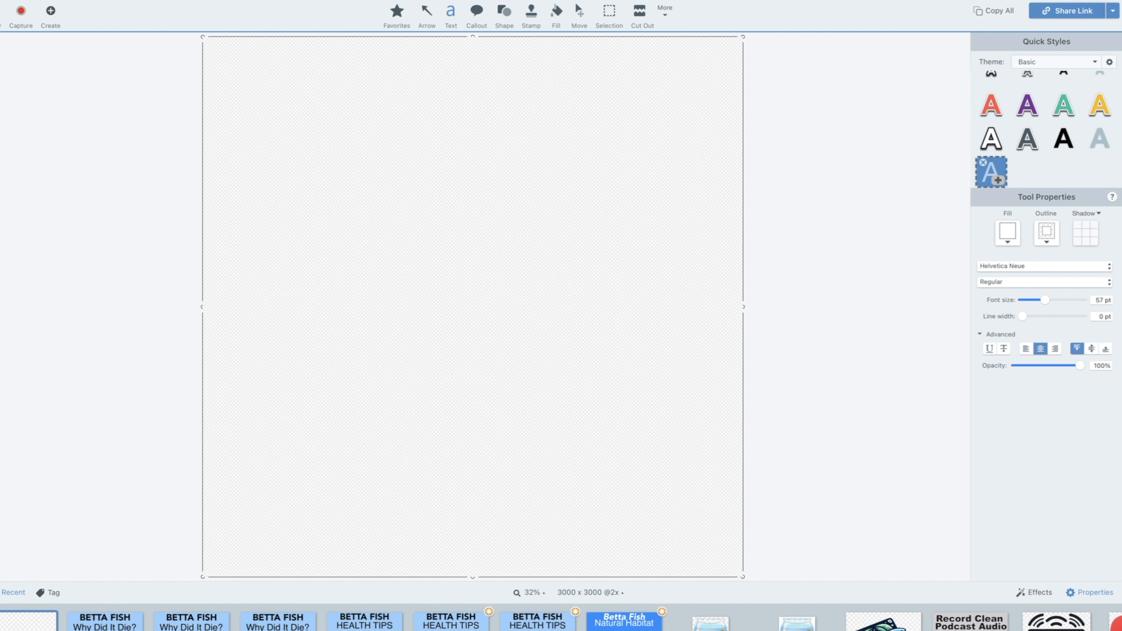
# - Change the canvas color to black
pyautogui.rightClick(373, 219)
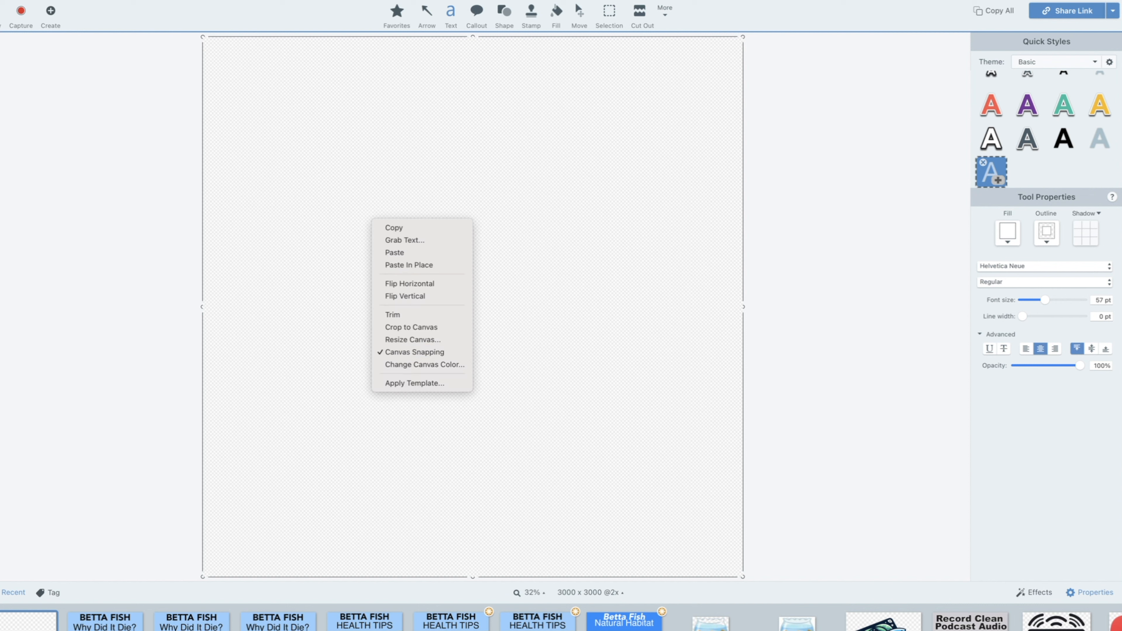
pyautogui.click(424, 364)
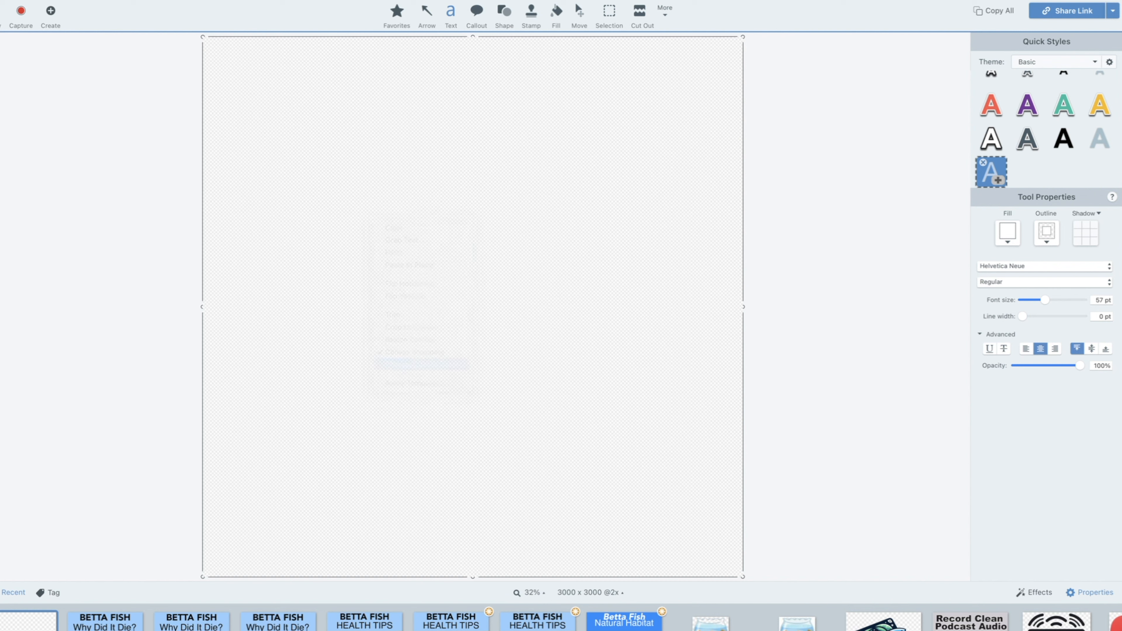
pyautogui.click(577, 324)
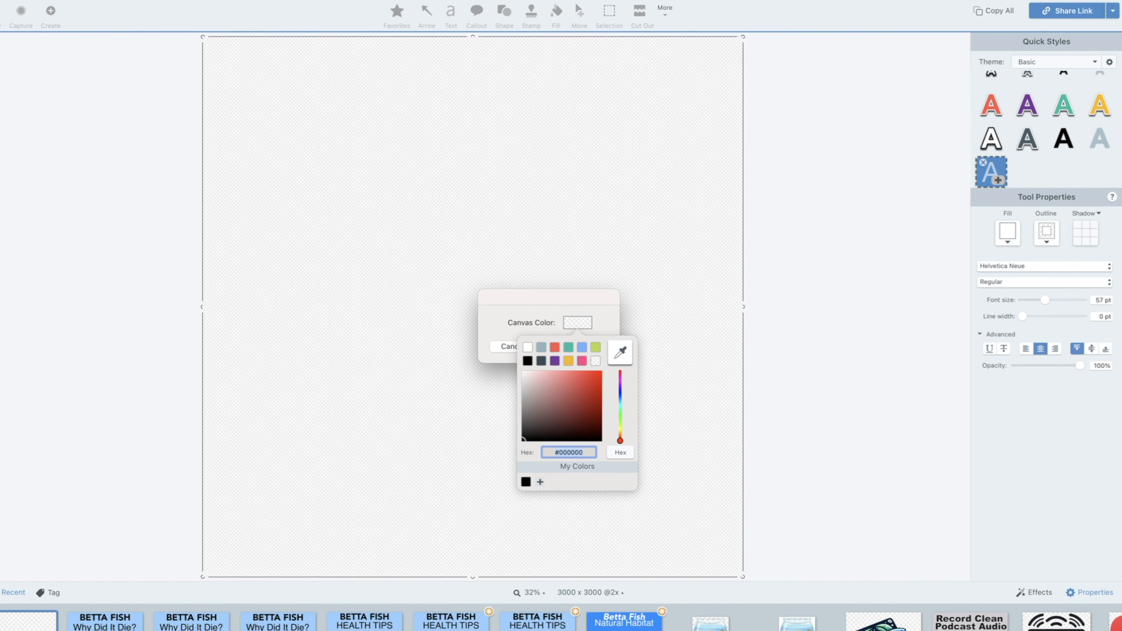
pyautogui.moveTo(584, 404)
pyautogui.mouseDown()
pyautogui.moveTo(573, 389)
pyautogui.moveTo(587, 411)
pyautogui.moveTo(620, 383)
pyautogui.moveTo(620, 400)
pyautogui.mouseUp()
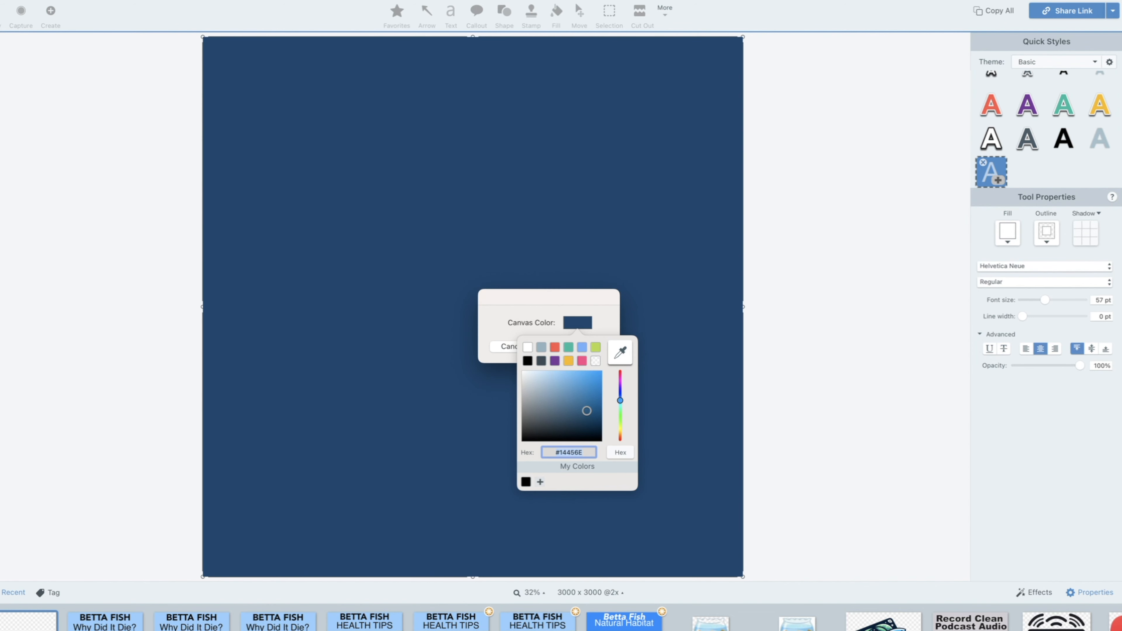
pyautogui.click(528, 361)
pyautogui.press('Return')
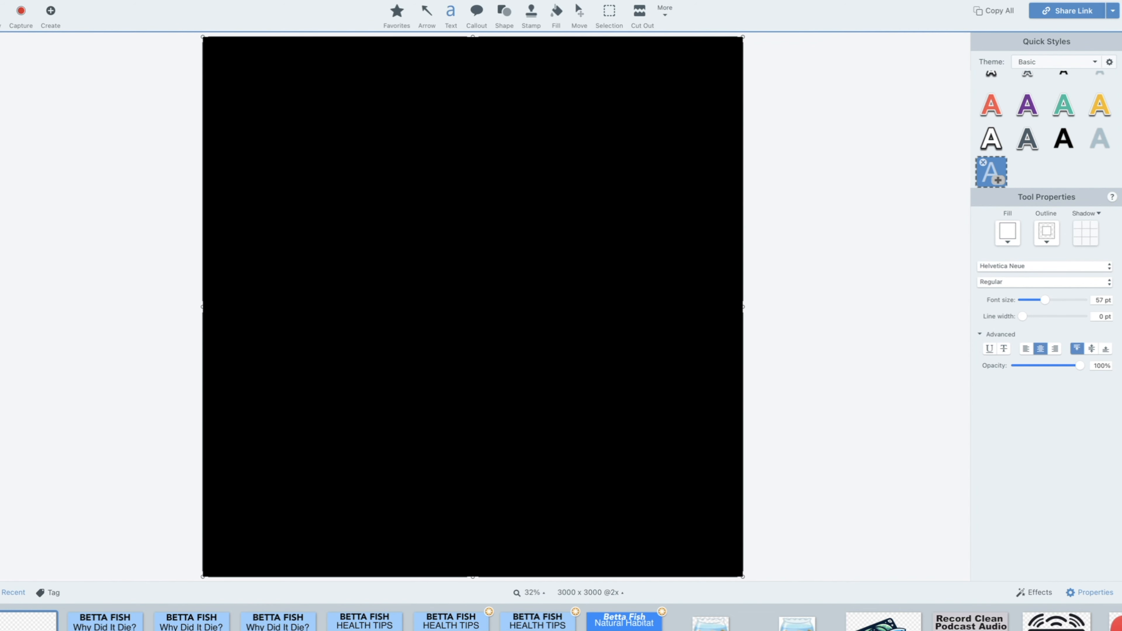
# - Add a wide text box reading "TWENTY THOUSAND" in the upper part of the canvas
pyautogui.moveTo(706, 55); pyautogui.dragTo(285, 234)
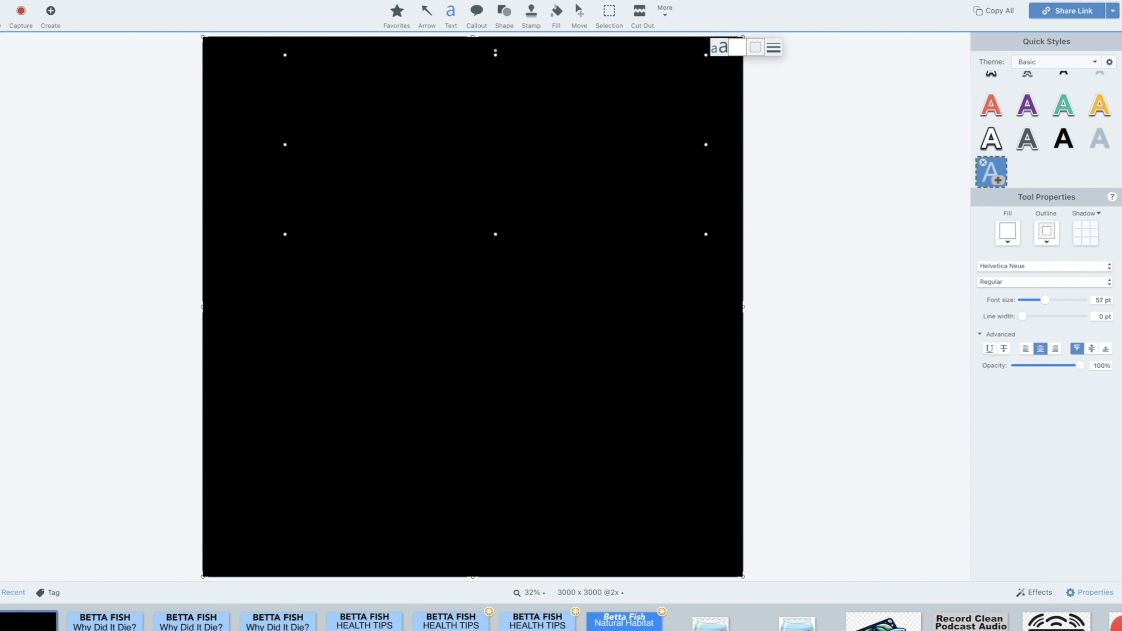
pyautogui.write('TWENTY THOUSAND')
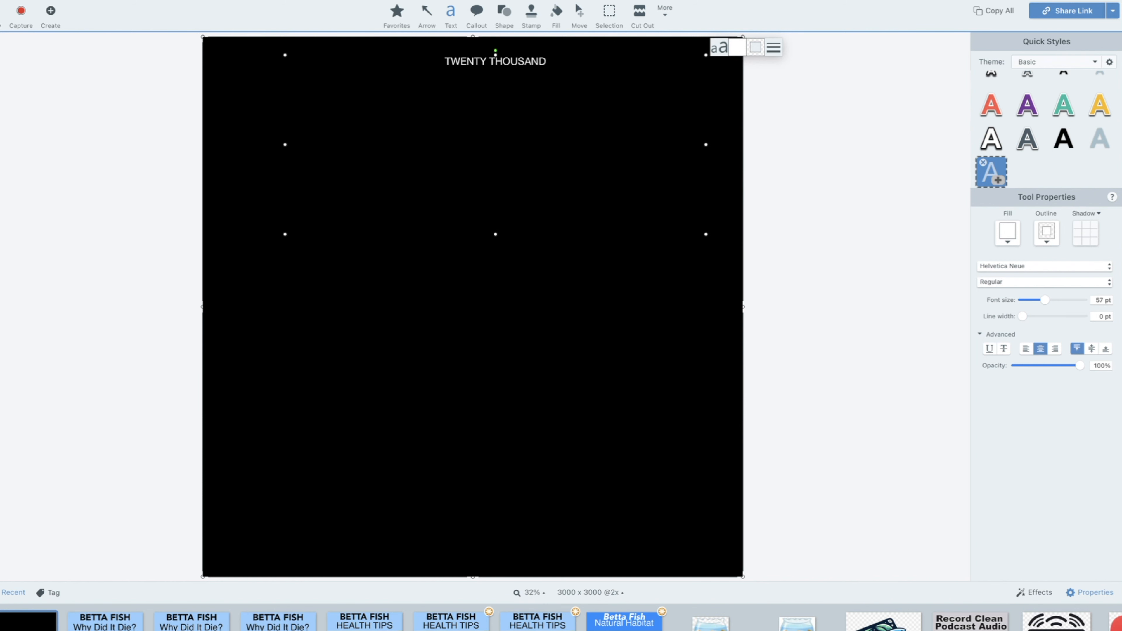
pyautogui.moveTo(496, 144); pyautogui.dragTo(487, 225)
# - Set the title text's font size to 400 pt and center it horizontally in the lower half of the canvas
pyautogui.moveTo(1045, 300); pyautogui.dragTo(1082, 300)
pyautogui.click(1100, 300)
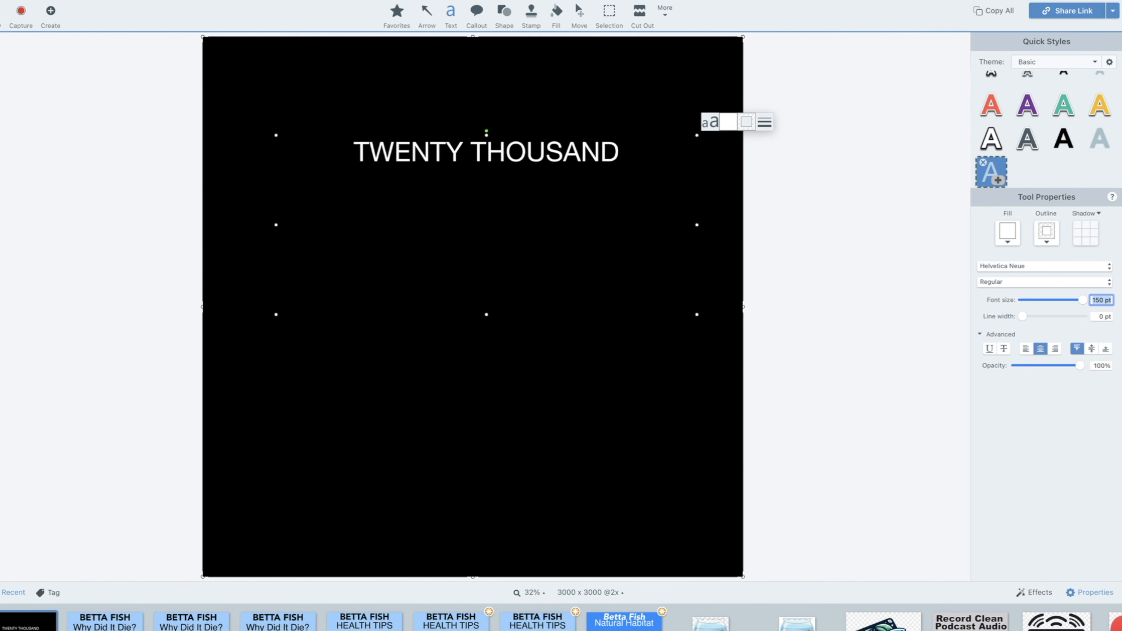
pyautogui.write('400')
pyautogui.press('Return')
pyautogui.moveTo(487, 227); pyautogui.dragTo(472, 446)
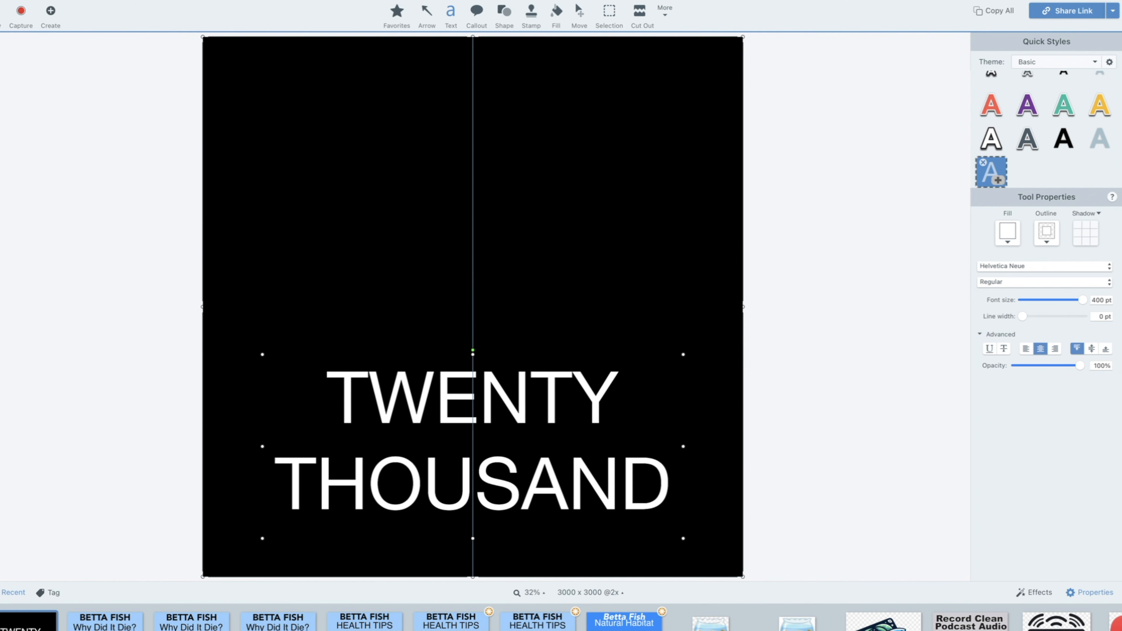
# - Try Bowlby One on the title text, and change its font to Avenir
pyautogui.click(1044, 266)
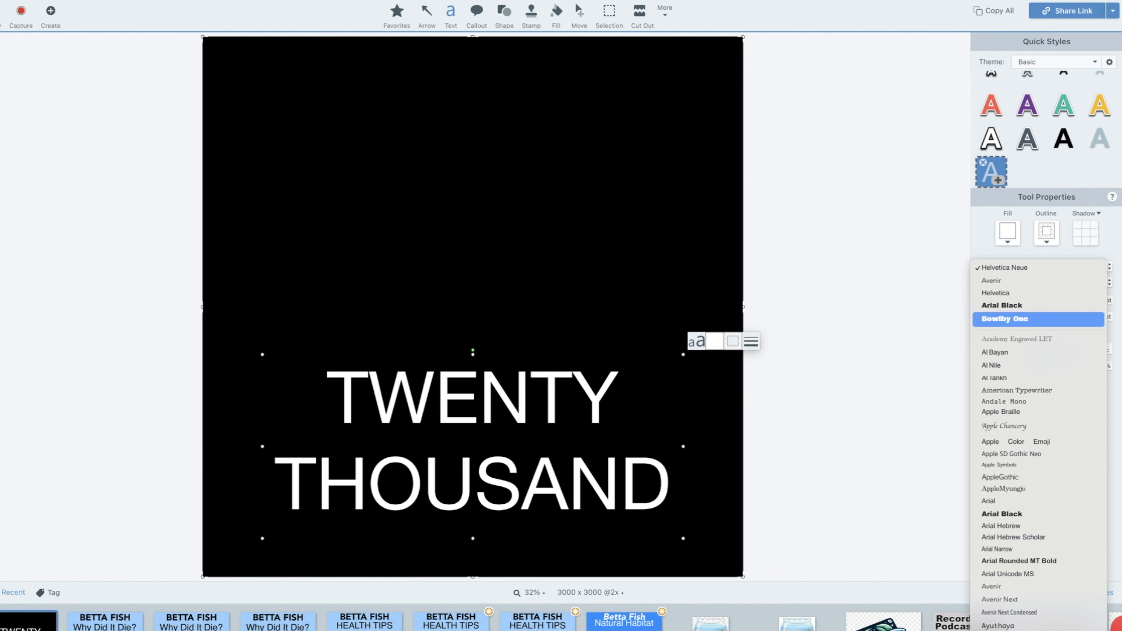
pyautogui.click(1030, 320)
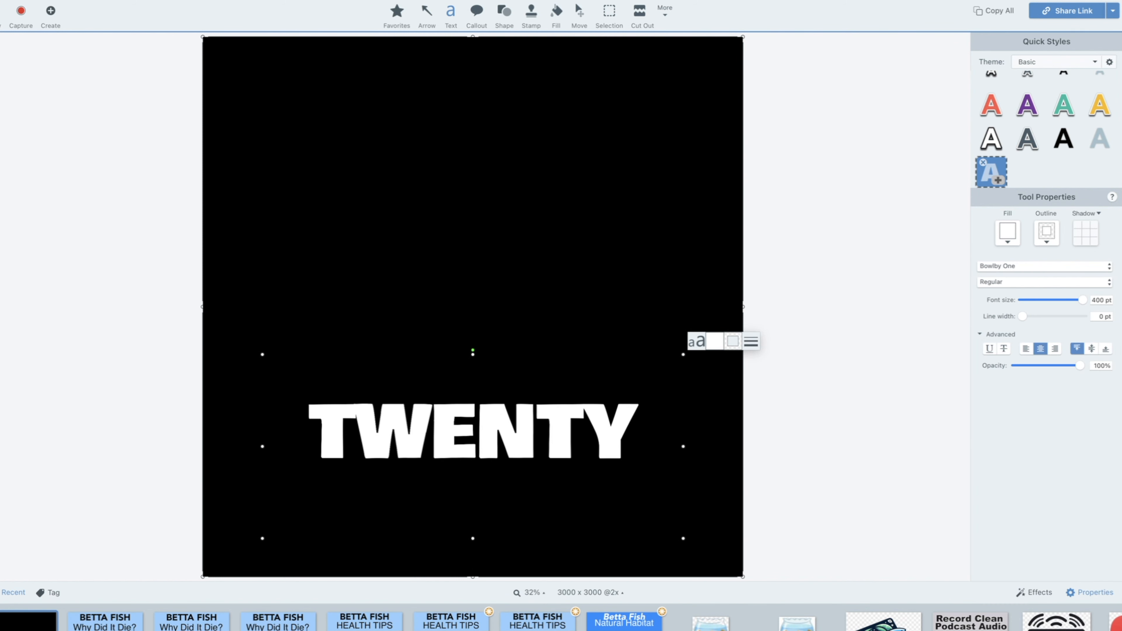
pyautogui.click(1045, 266)
pyautogui.click(1029, 296)
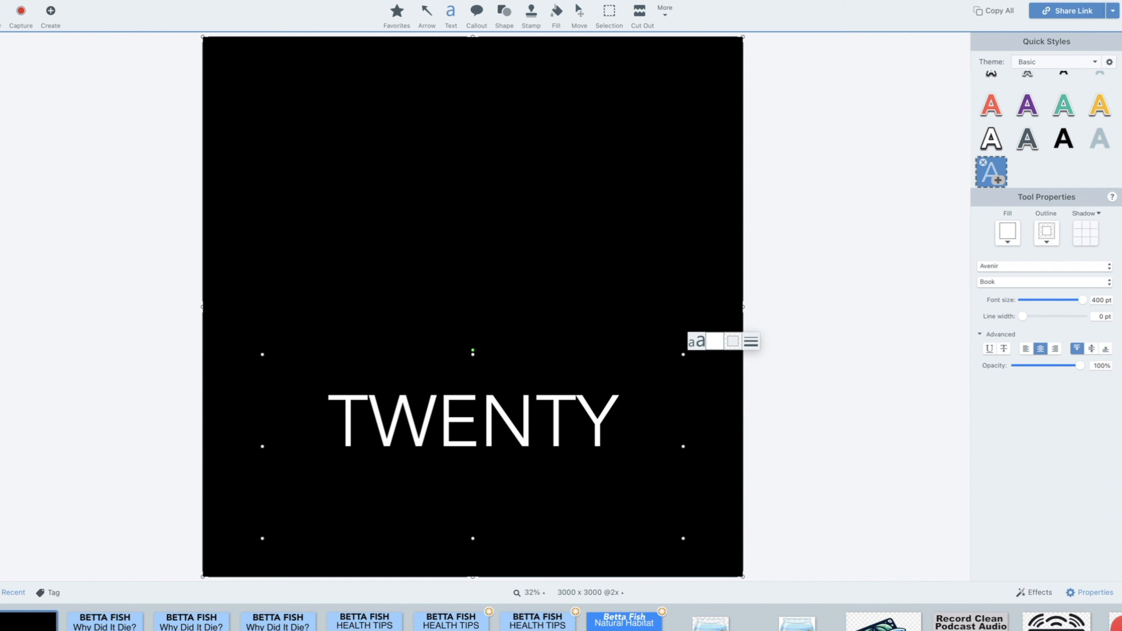
# - Enlarge the title's text box so both words fit, and center it near the canvas's lower edge
pyautogui.moveTo(263, 354); pyautogui.dragTo(220, 317)
pyautogui.moveTo(683, 539); pyautogui.dragTo(758, 558)
pyautogui.moveTo(469, 438); pyautogui.dragTo(473, 445)
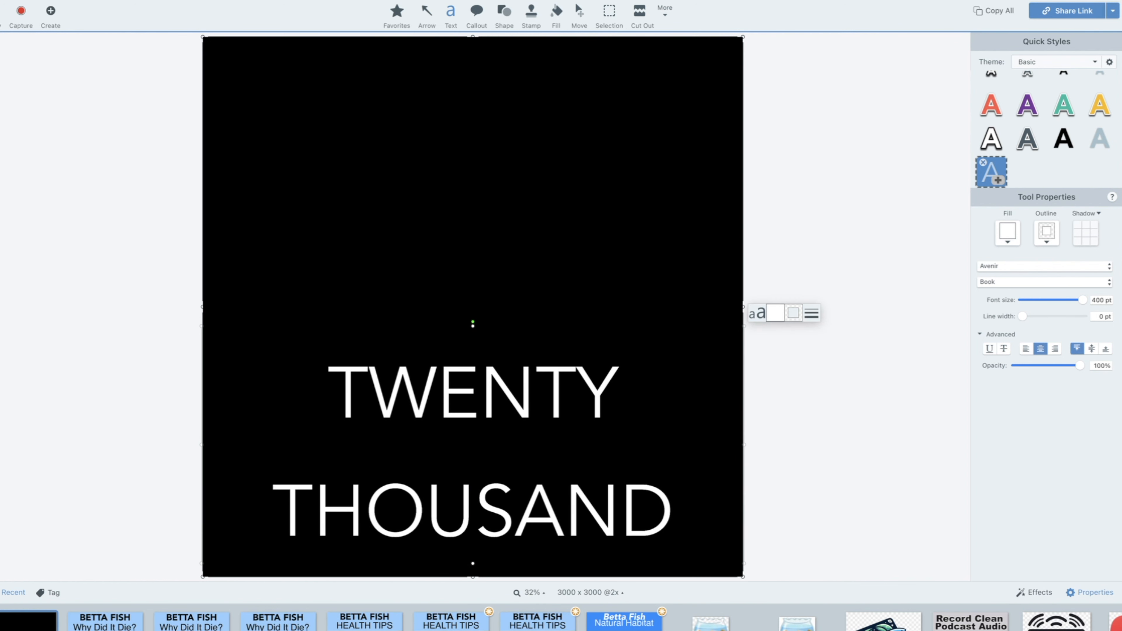
pyautogui.moveTo(473, 444); pyautogui.dragTo(473, 450)
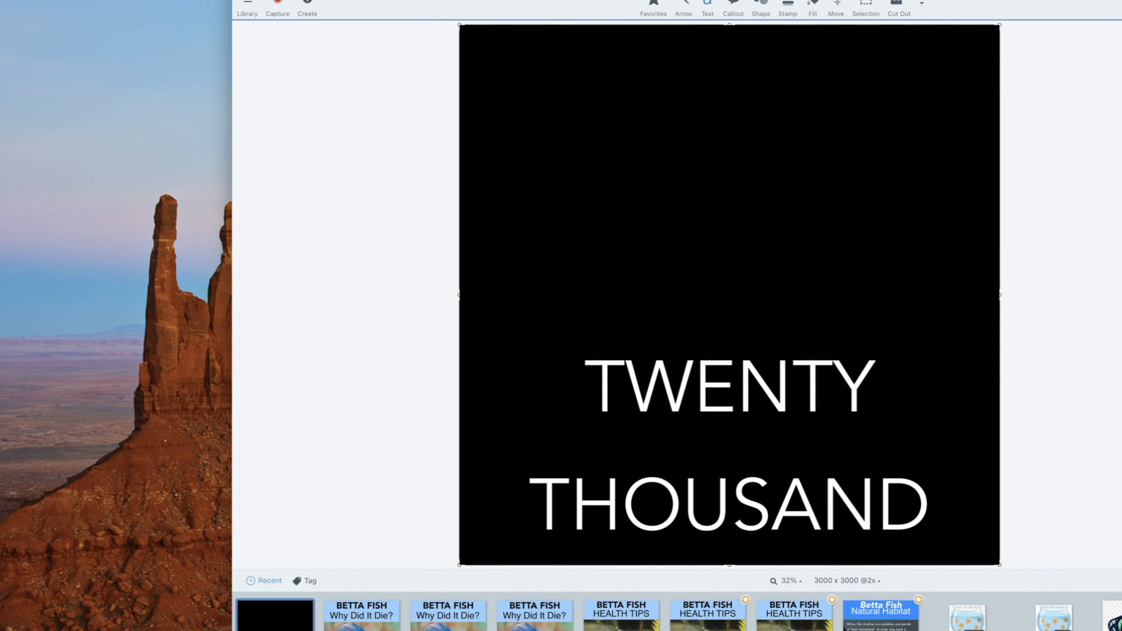
# - Switch to the browser showing Bing, open Copilot's Designer and submit the prompt "make an image of the galaxy"
pyautogui.press('super+Tab')
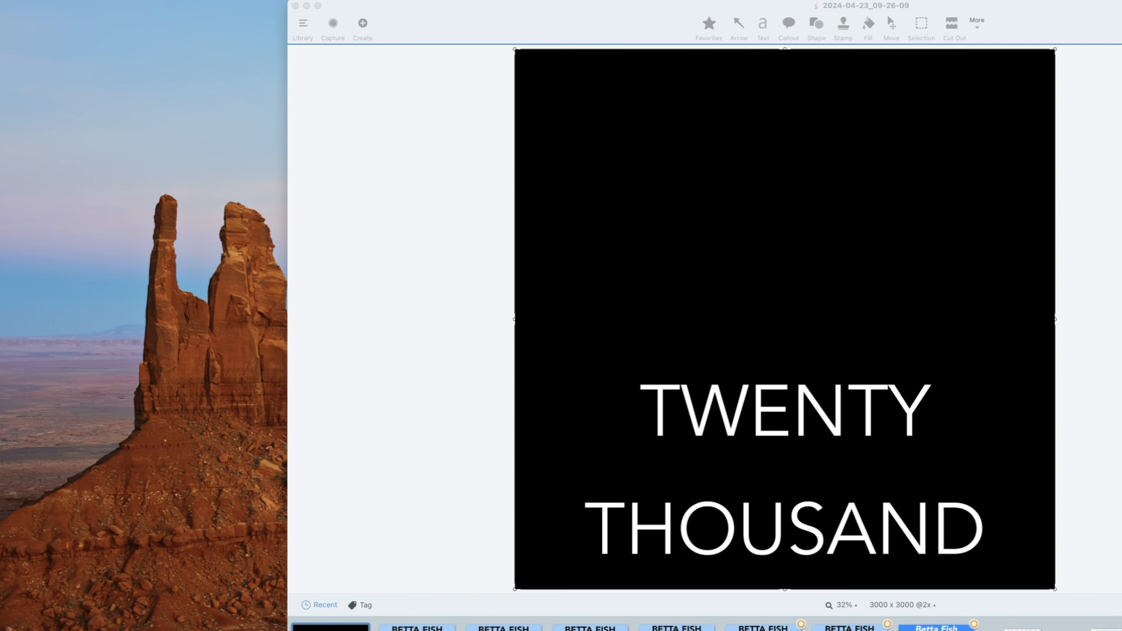
pyautogui.moveTo(0, 5); pyautogui.dragTo(428, 0)
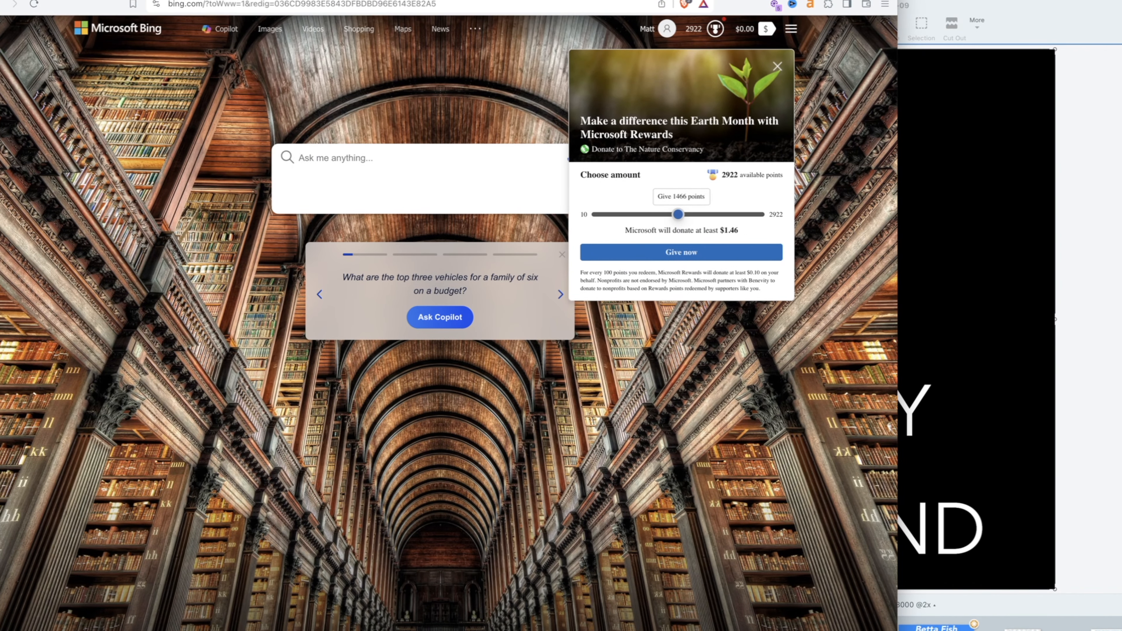
pyautogui.click(226, 29)
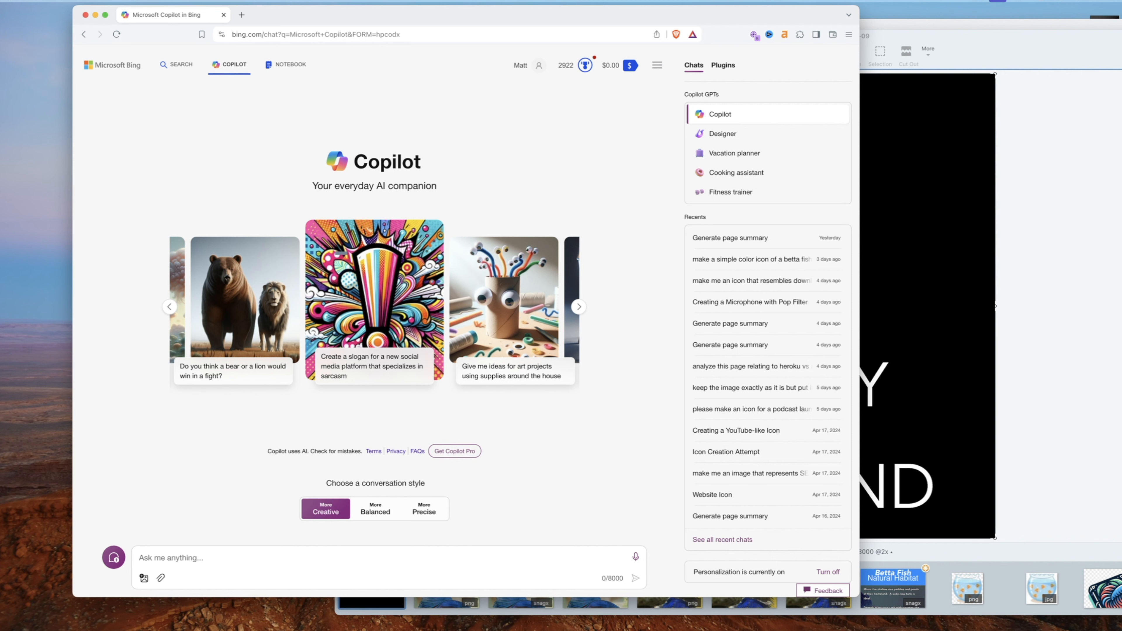
pyautogui.click(723, 133)
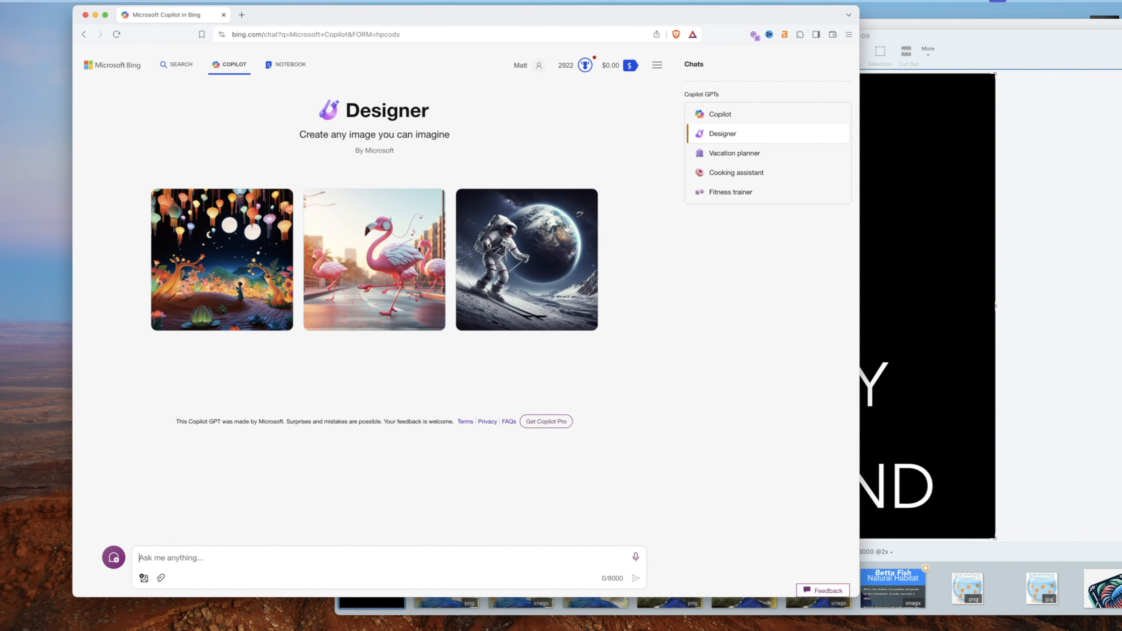
pyautogui.write('make an image of the galaxy')
pyautogui.press('Return')
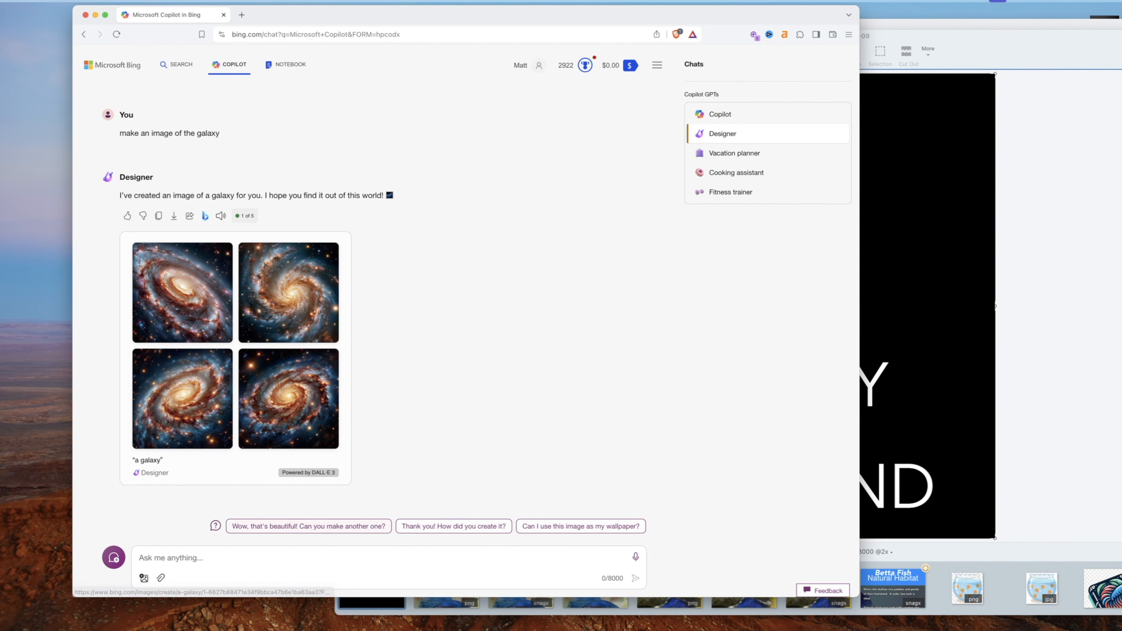
# - Ask Designer to "make this more cartoon like and simple"
pyautogui.write('make this more cartoon like')
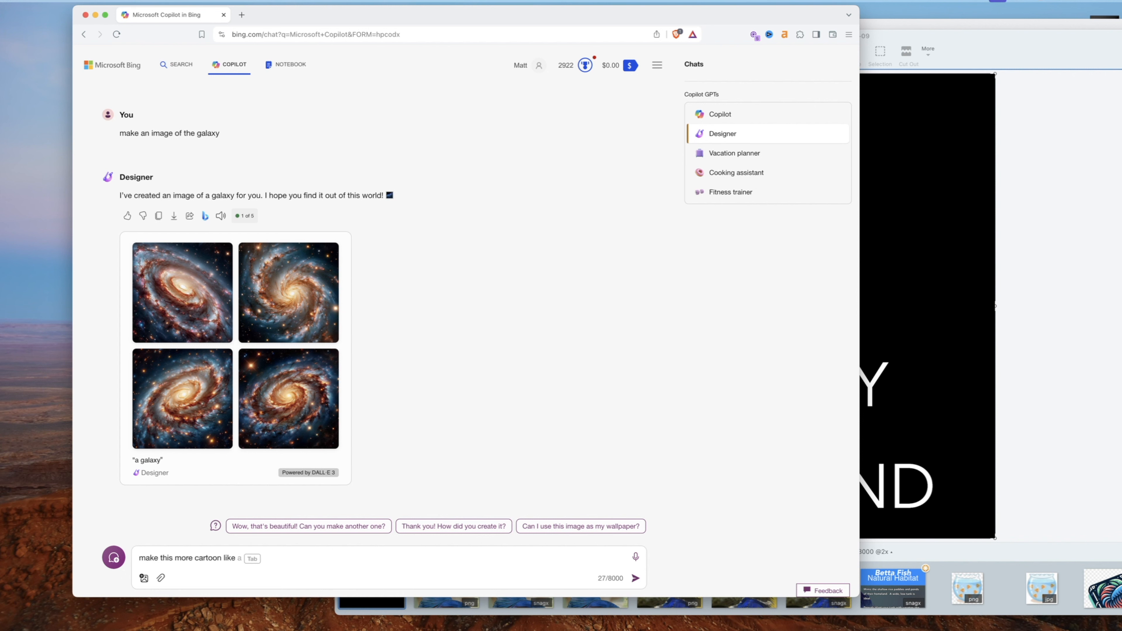
pyautogui.write(' and simple')
pyautogui.press('Return')
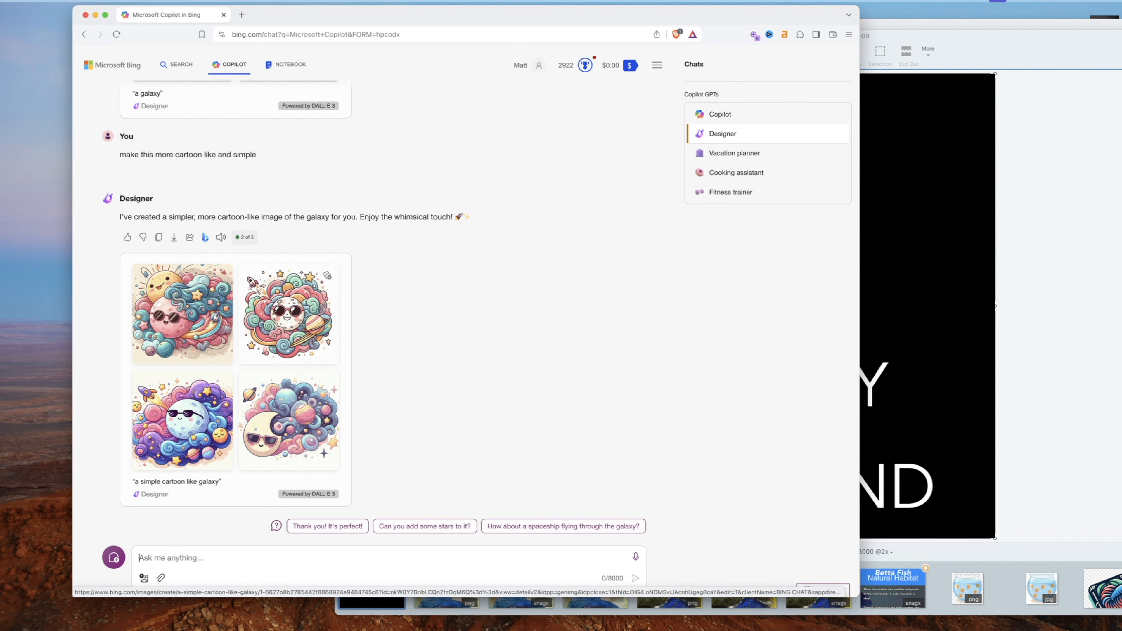
# - Open the cartoon galaxy image with the rocket and the moon in sunglasses on a white background, and download it
pyautogui.click(182, 314)
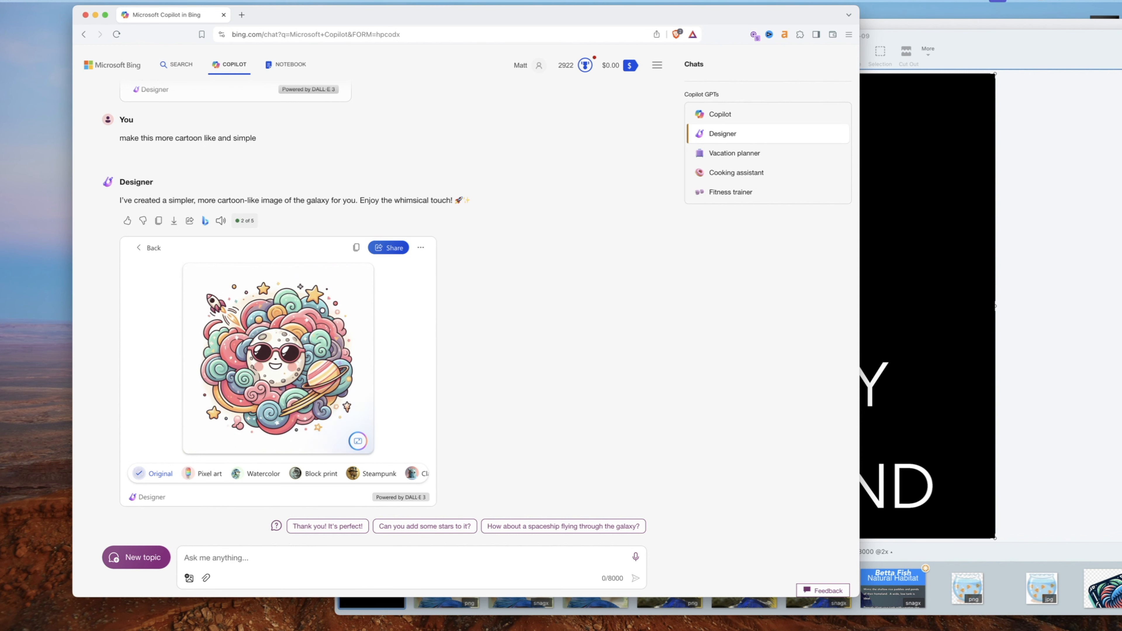
pyautogui.click(421, 248)
pyautogui.click(392, 281)
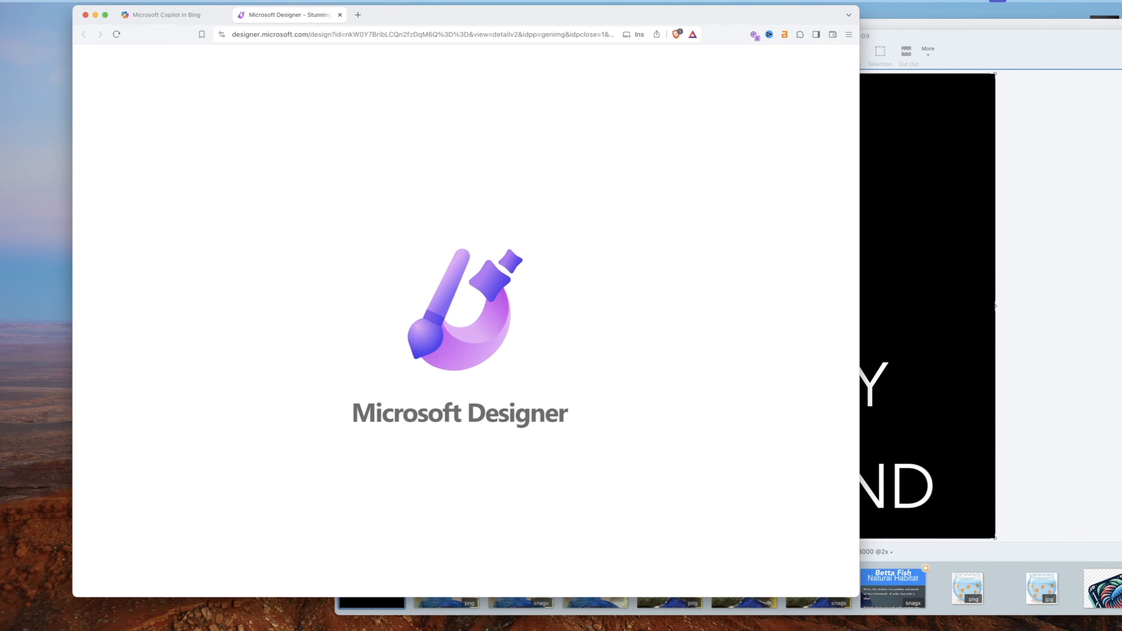
pyautogui.moveTo(289, 14); pyautogui.dragTo(516, 55)
pyautogui.click(386, 170)
pyautogui.click(421, 248)
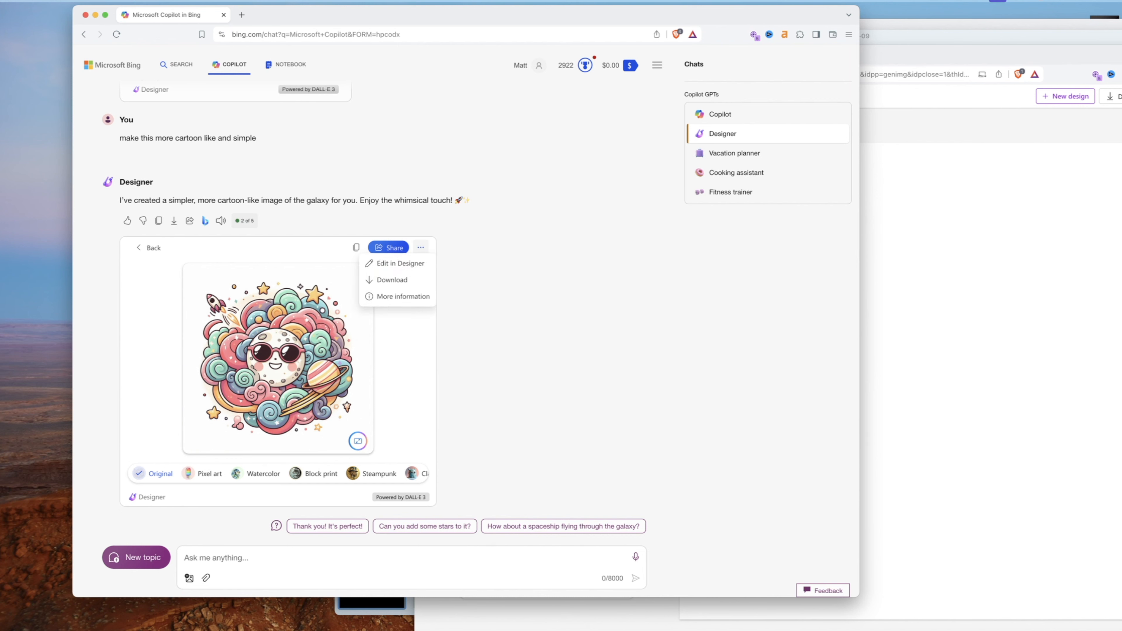
pyautogui.click(393, 283)
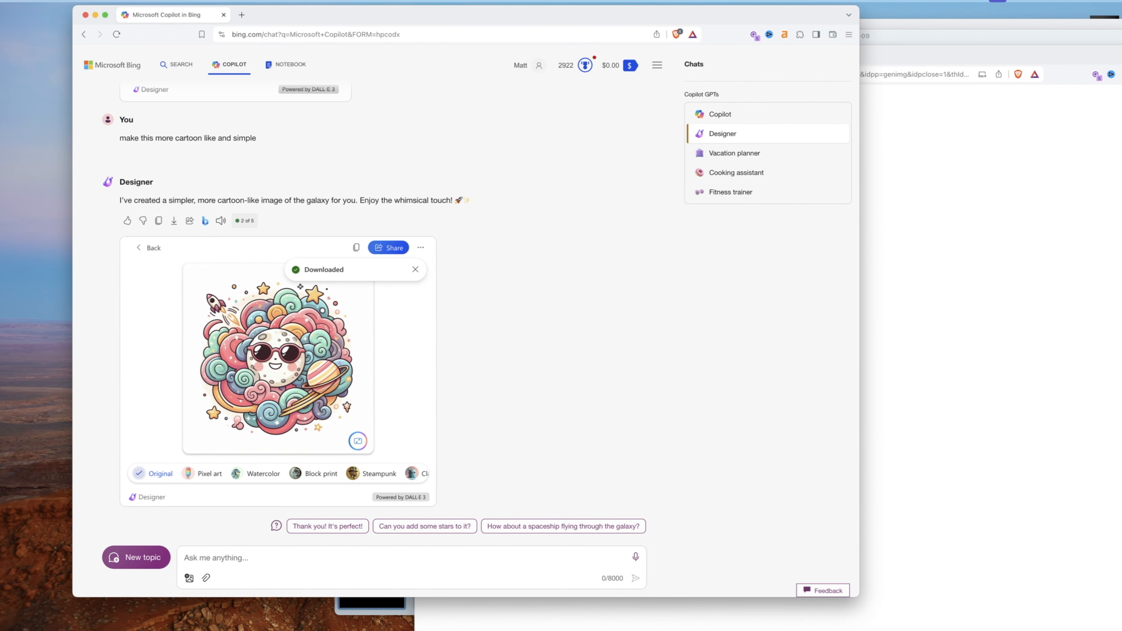
pyautogui.press('Return')
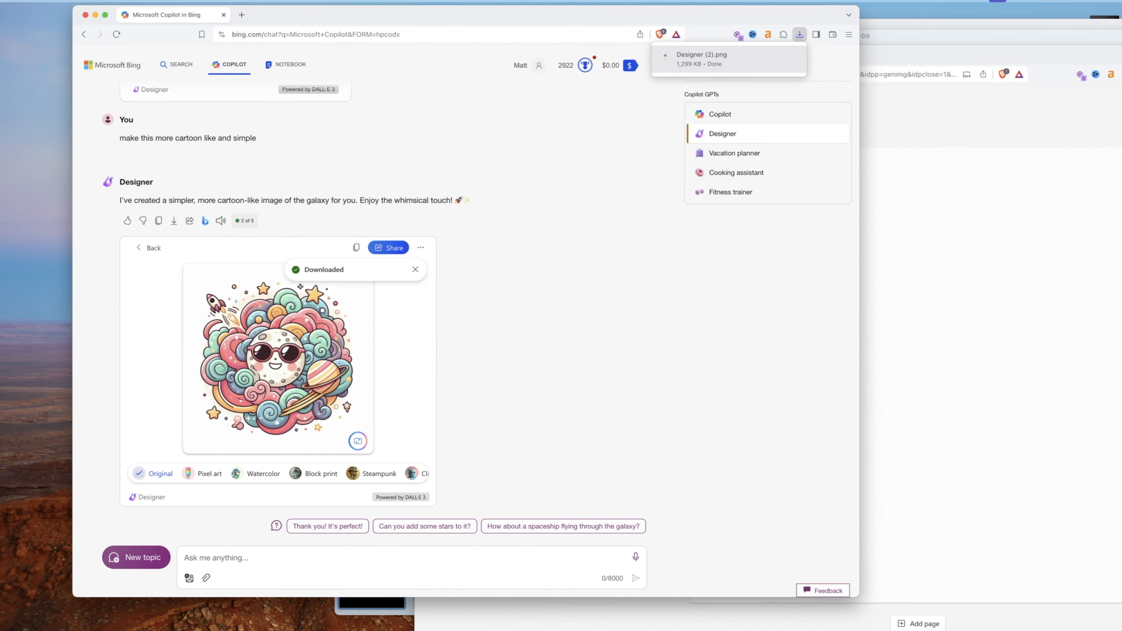
# - Switch back to Snagit, place the downloaded galaxy image on the black canvas, and enlarge it centered above the title text
pyautogui.moveTo(936, 54); pyautogui.dragTo(135, 45)
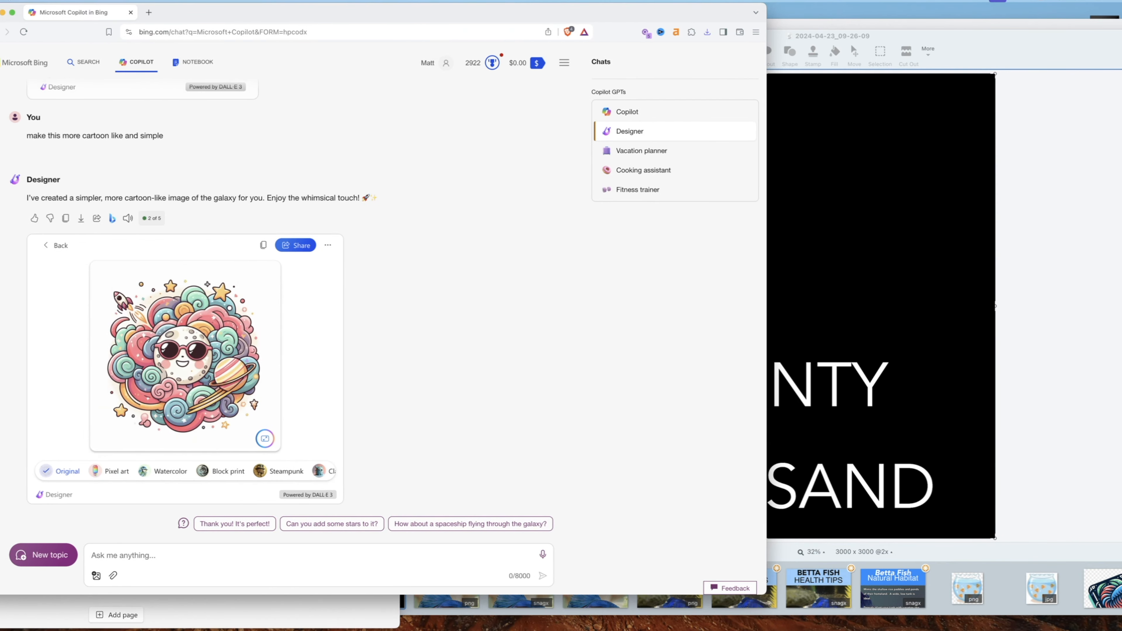
pyautogui.moveTo(177, 46); pyautogui.dragTo(210, 30)
pyautogui.click(530, 47)
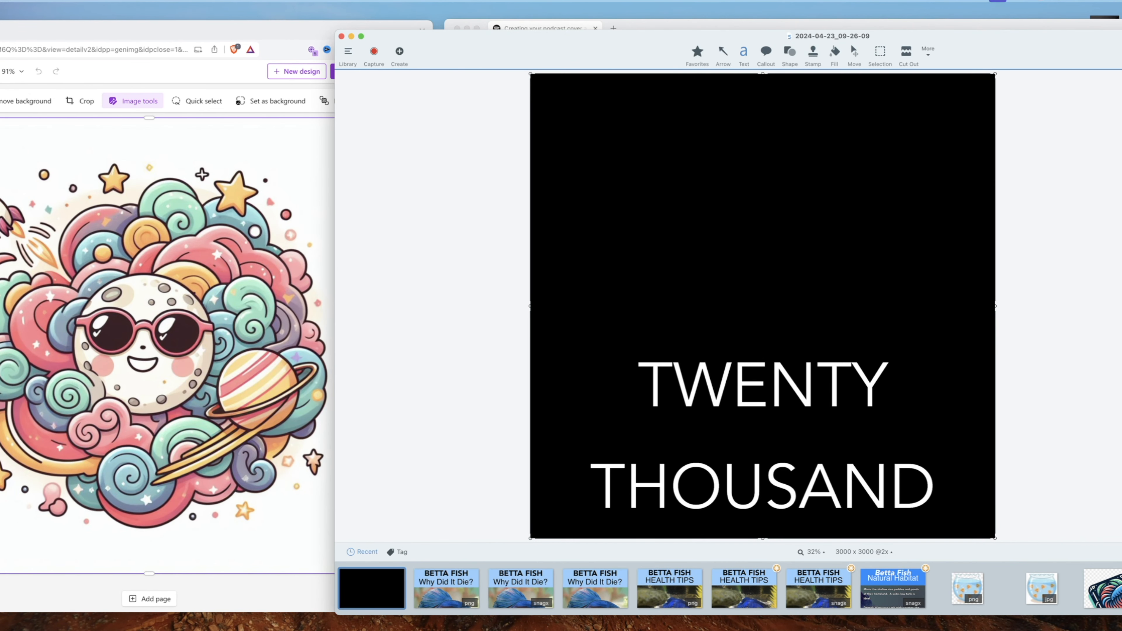
pyautogui.moveTo(962, 629); pyautogui.dragTo(763, 204)
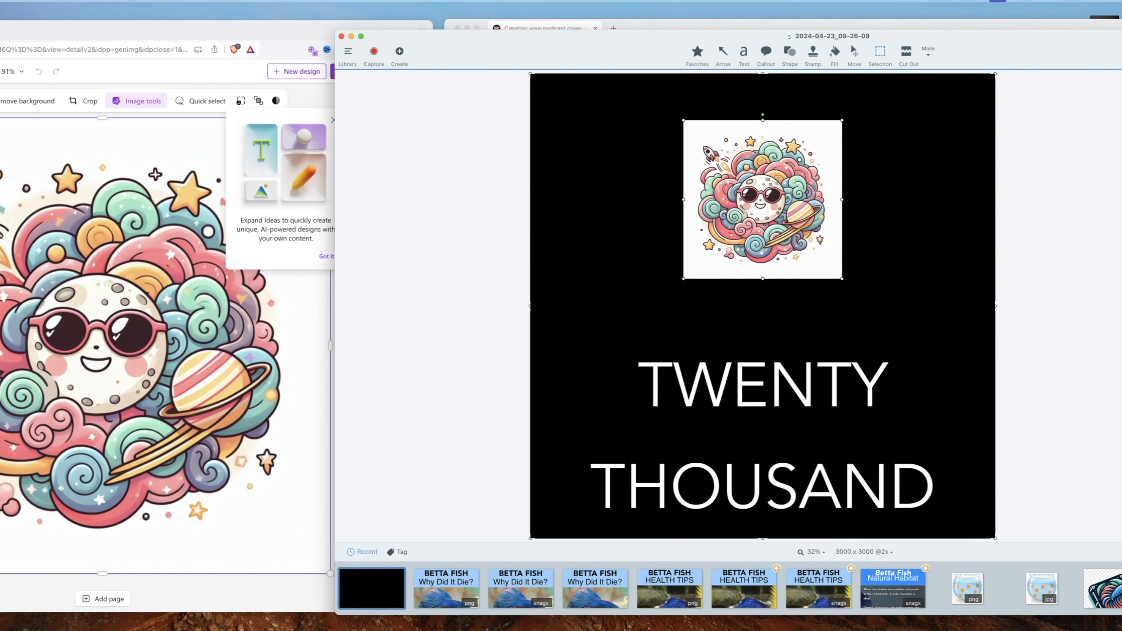
pyautogui.moveTo(683, 278); pyautogui.dragTo(620, 342)
pyautogui.moveTo(724, 239); pyautogui.dragTo(762, 218)
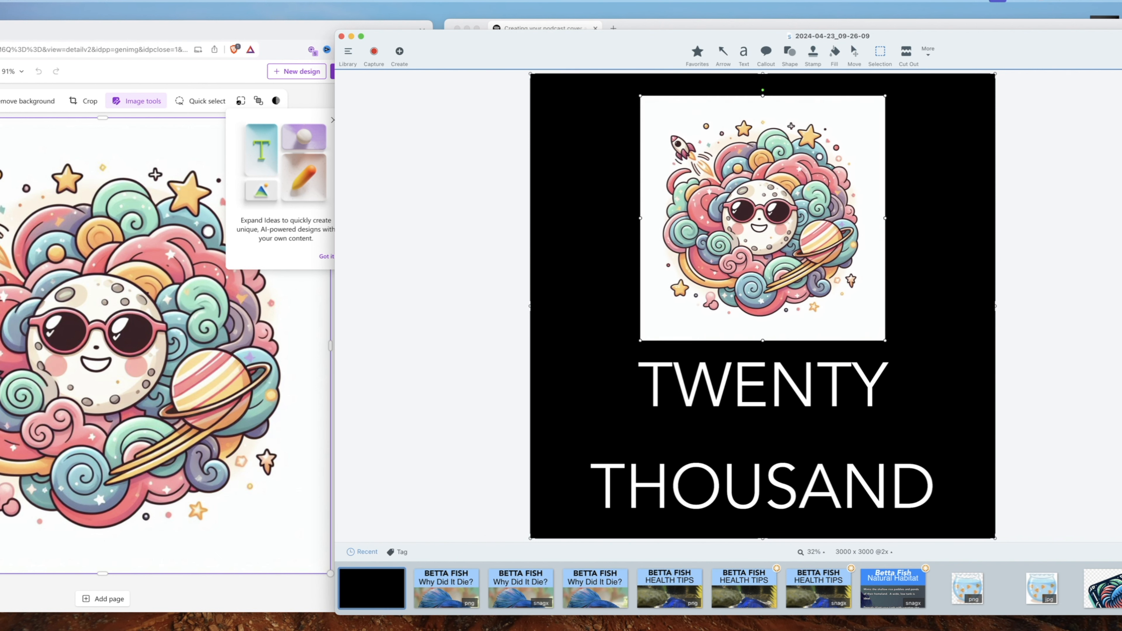
# - Change the canvas color to the white sampled from the galaxy image's background
pyautogui.rightClick(567, 240)
pyautogui.click(610, 380)
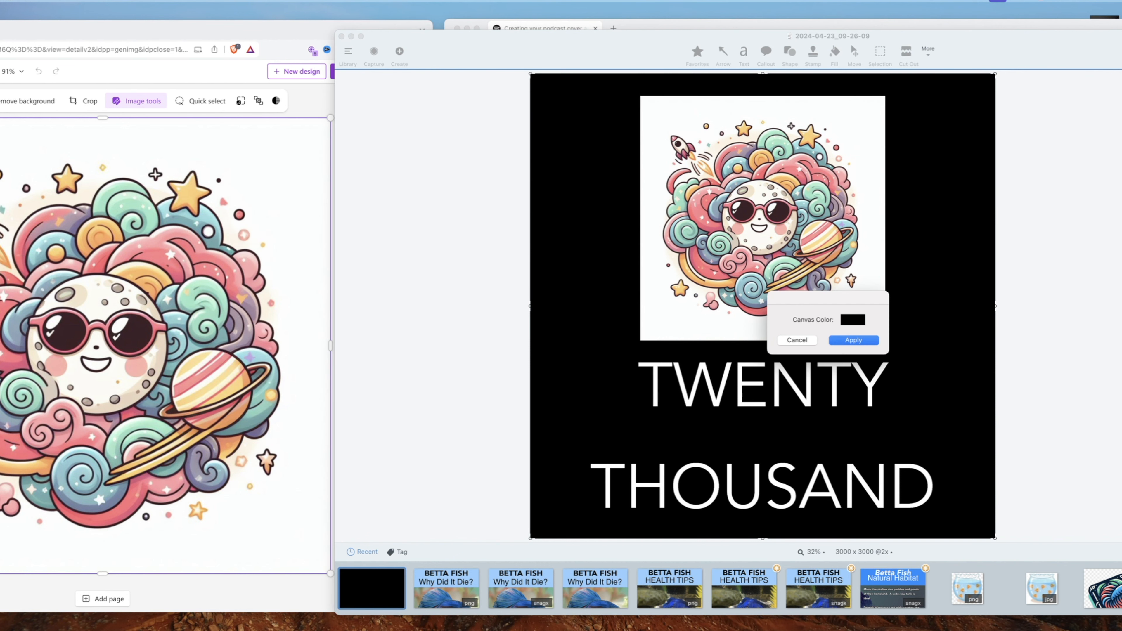
pyautogui.click(853, 319)
pyautogui.click(890, 345)
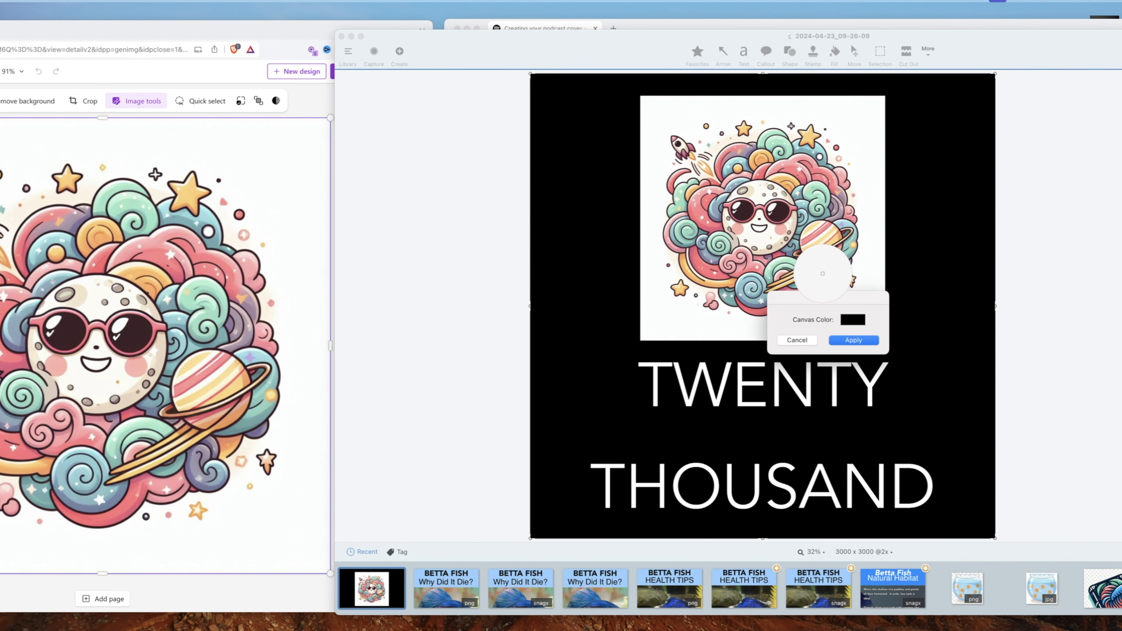
pyautogui.click(646, 300)
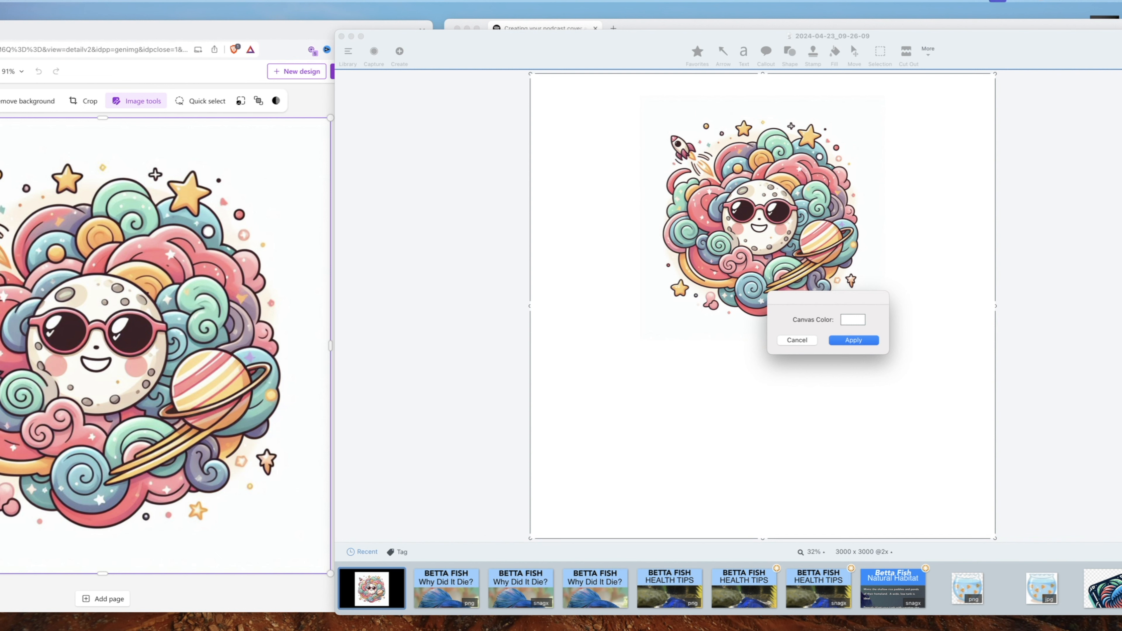
pyautogui.click(853, 340)
# - Set the color of the "TWENTY THOUSAND" title text to black
pyautogui.click(852, 350)
pyautogui.click(1023, 317)
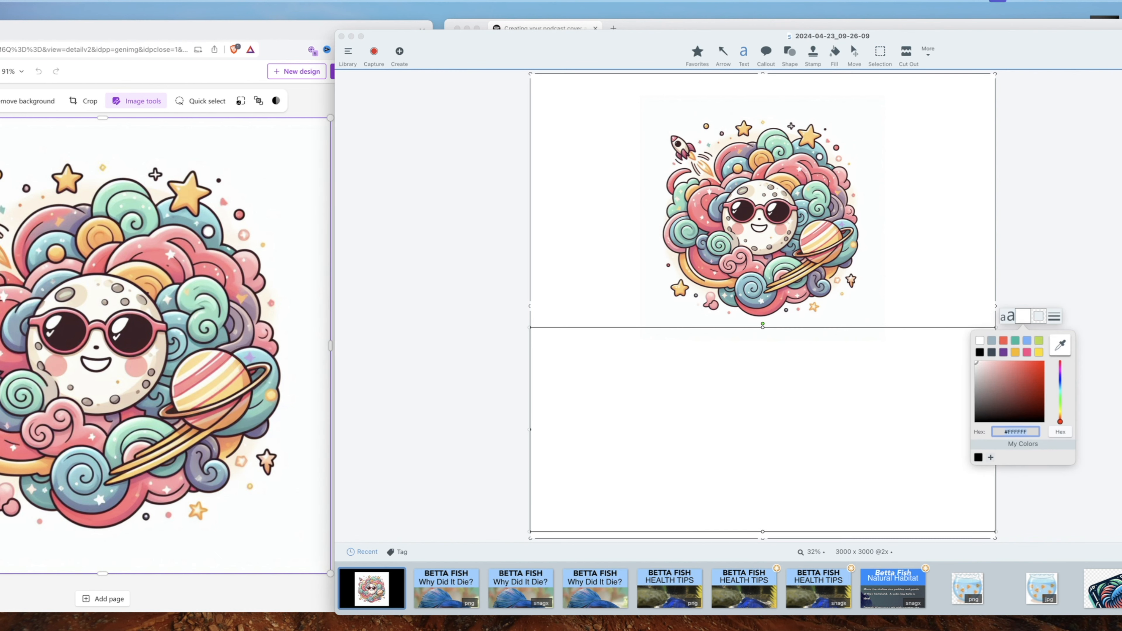
pyautogui.click(1032, 373)
pyautogui.click(980, 352)
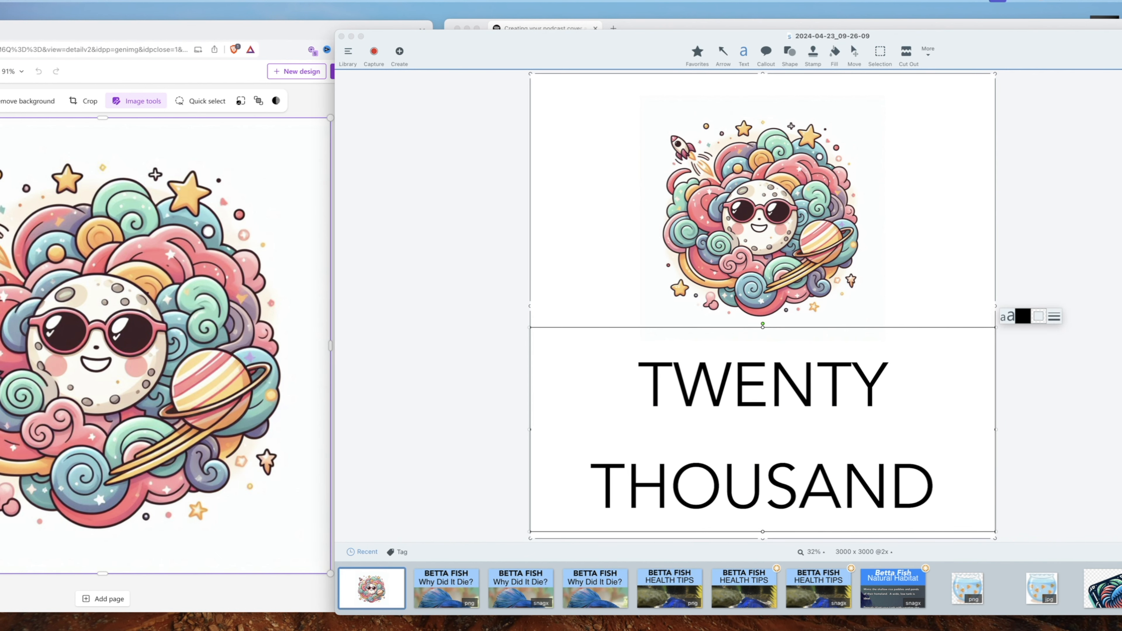
pyautogui.click(1048, 389)
# - Enlarge the galaxy image further and center it horizontally above the title text
pyautogui.click(762, 218)
pyautogui.moveTo(640, 95); pyautogui.dragTo(602, 57)
pyautogui.moveTo(747, 199); pyautogui.dragTo(766, 210)
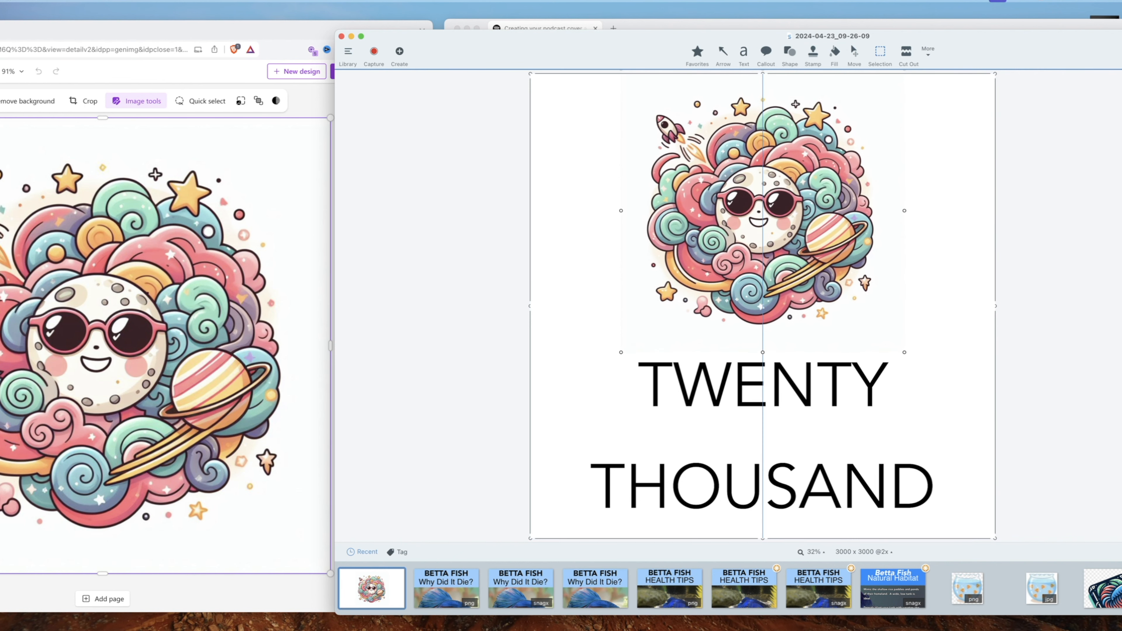
pyautogui.press('super+minus')
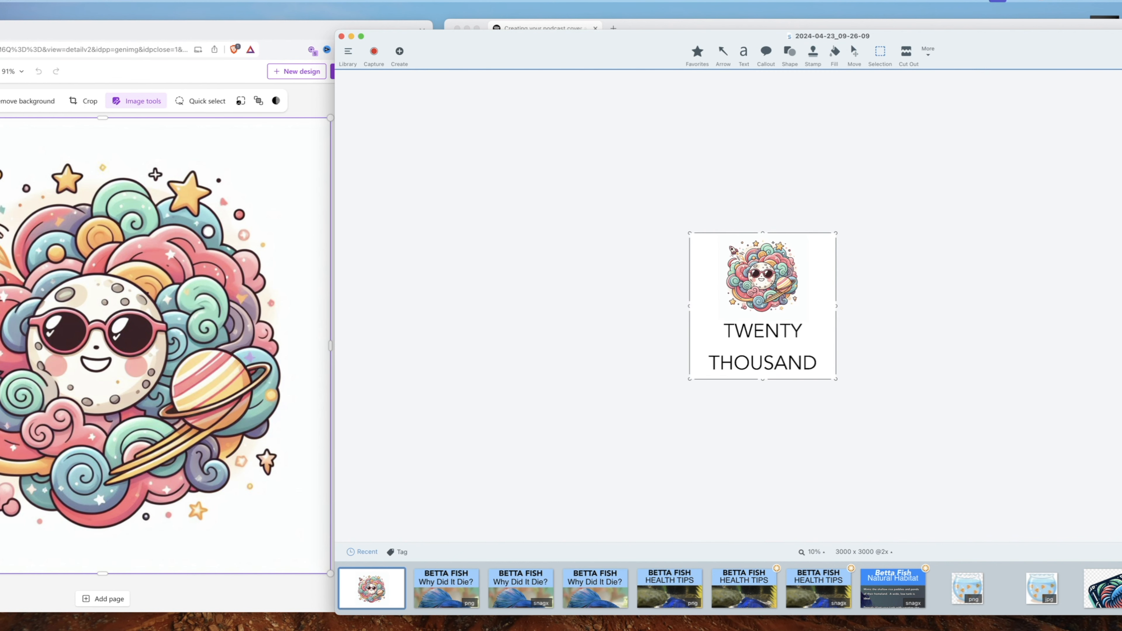
pyautogui.press('super+equal')
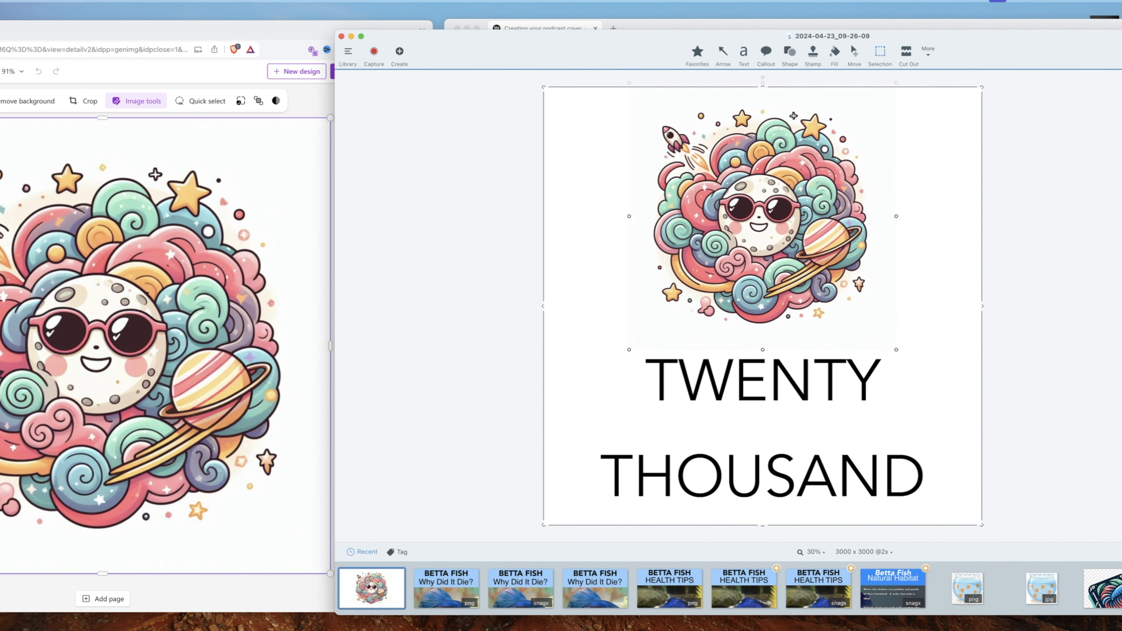
# - Flatten the galaxy image onto the canvas and delete its off-white background with the Magic Wand
pyautogui.rightClick(712, 183)
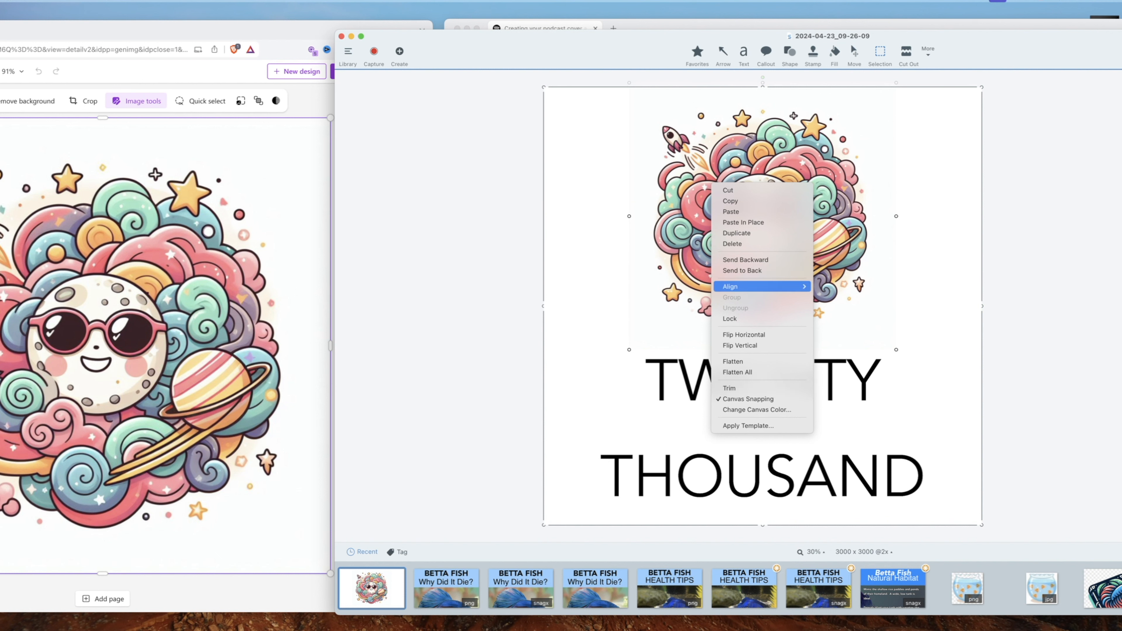
pyautogui.click(734, 361)
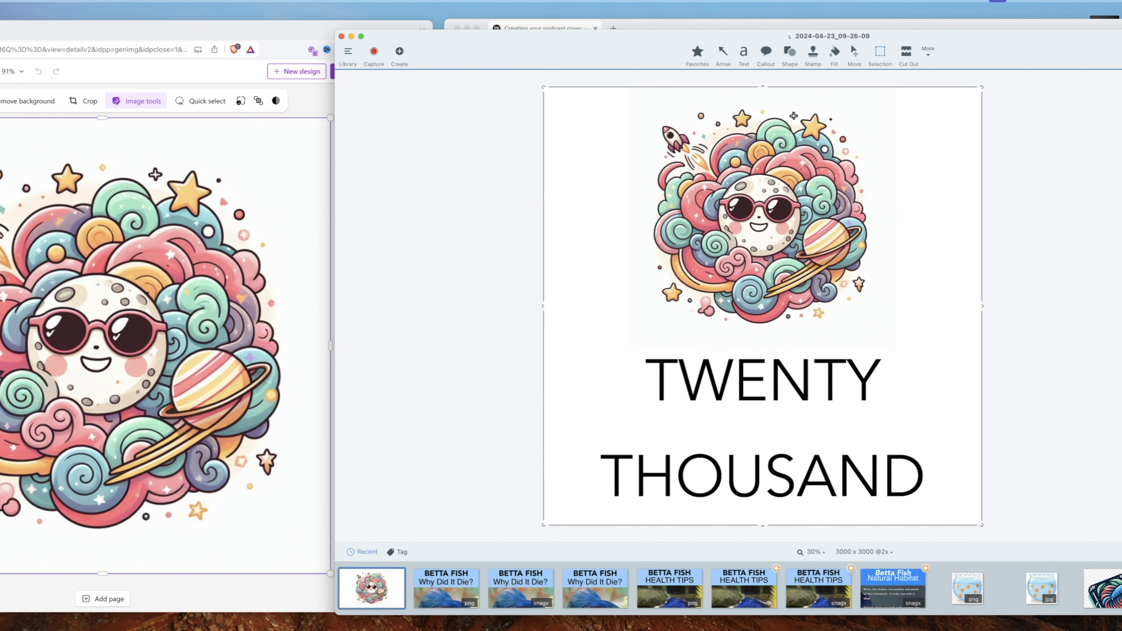
pyautogui.click(928, 50)
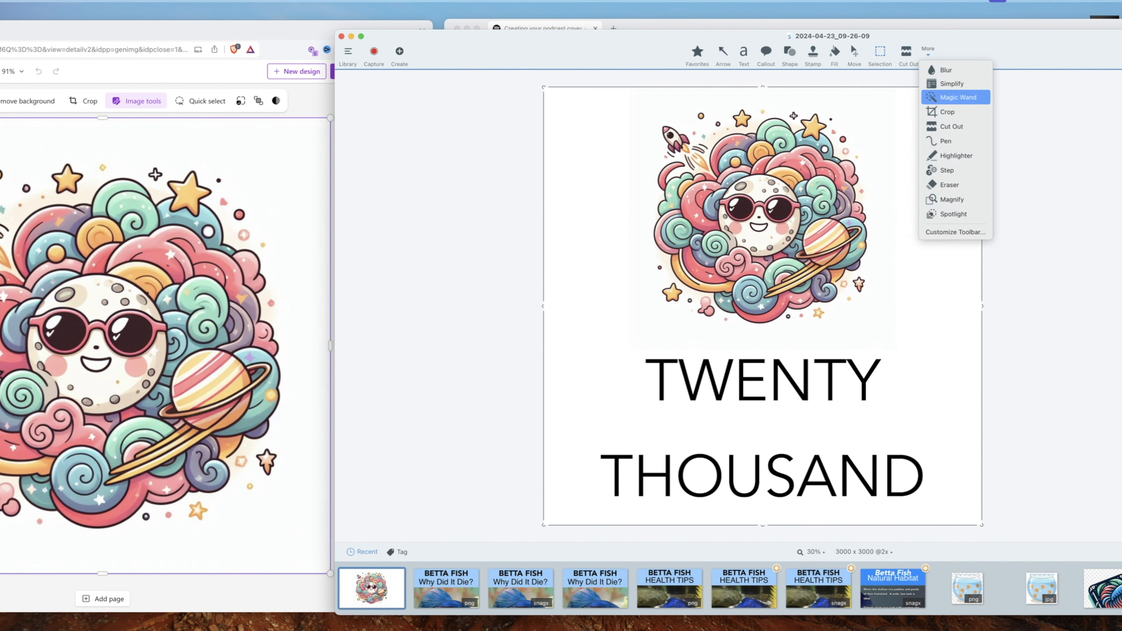
pyautogui.click(952, 95)
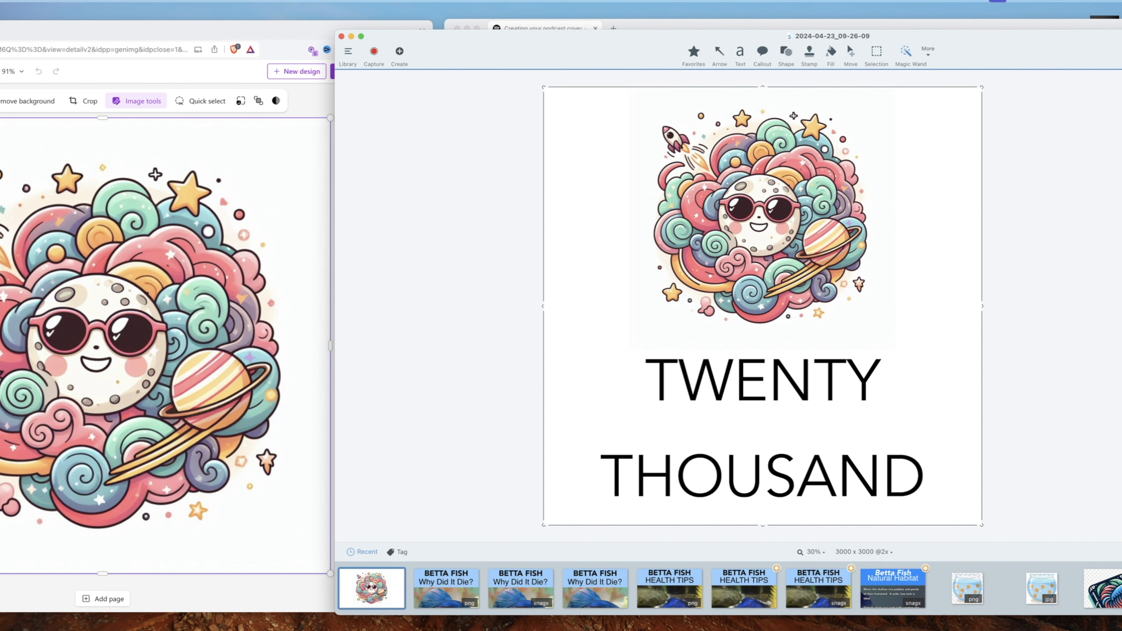
pyautogui.click(619, 159)
pyautogui.press('Delete')
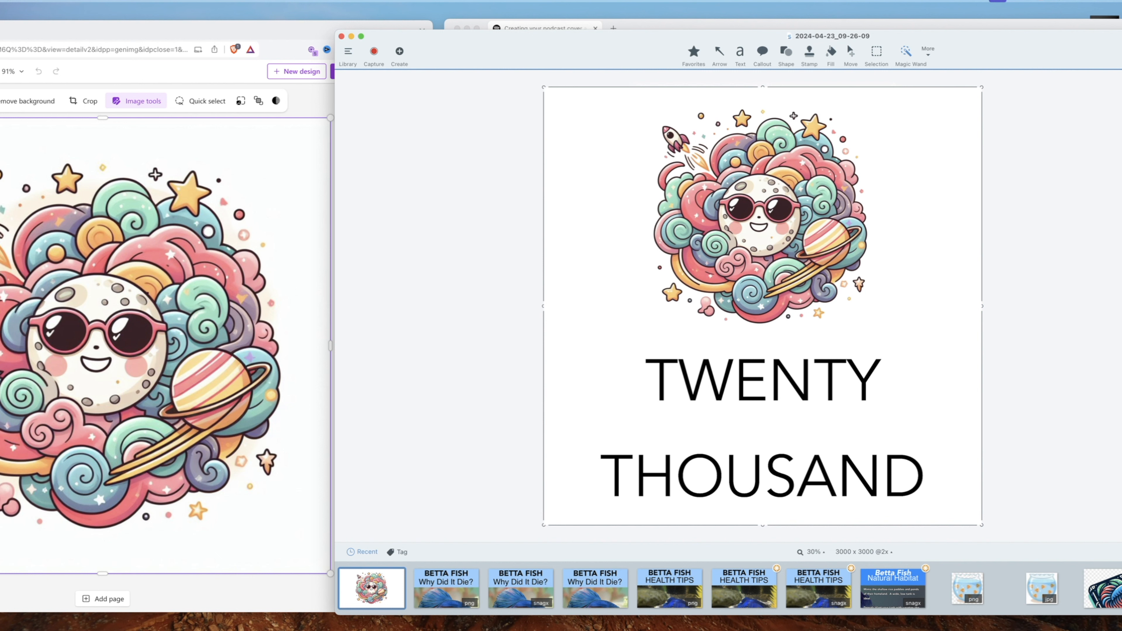
# - Save the cover as the PNG file 2024-04-23_09-26-09 on the Desktop, scaling down the retina image before saving
pyautogui.click(54, 2)
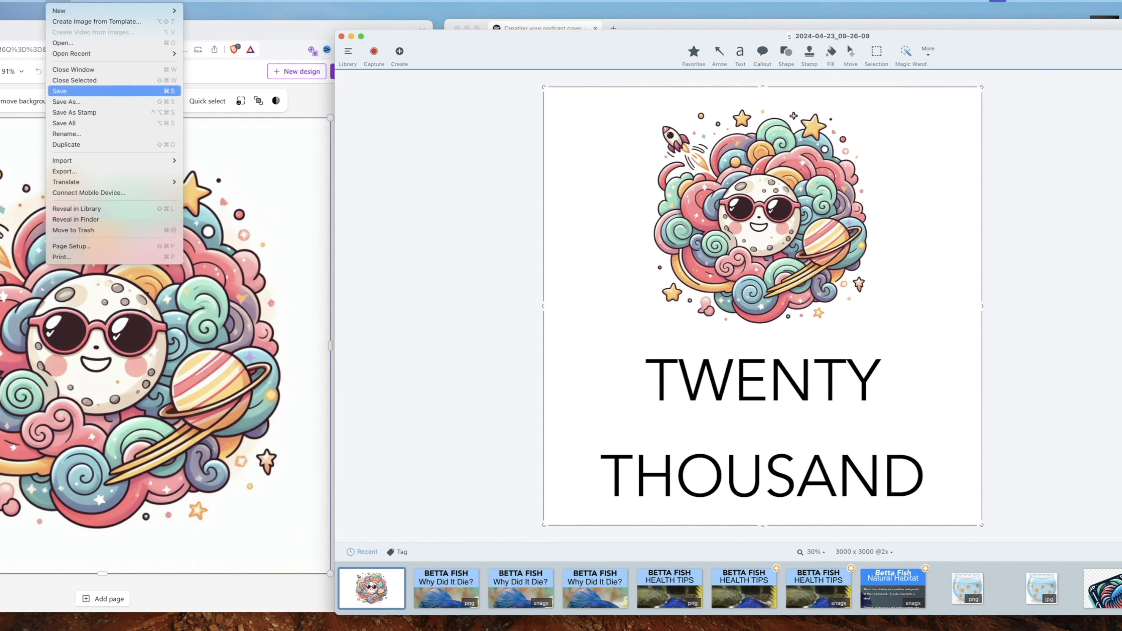
pyautogui.click(70, 102)
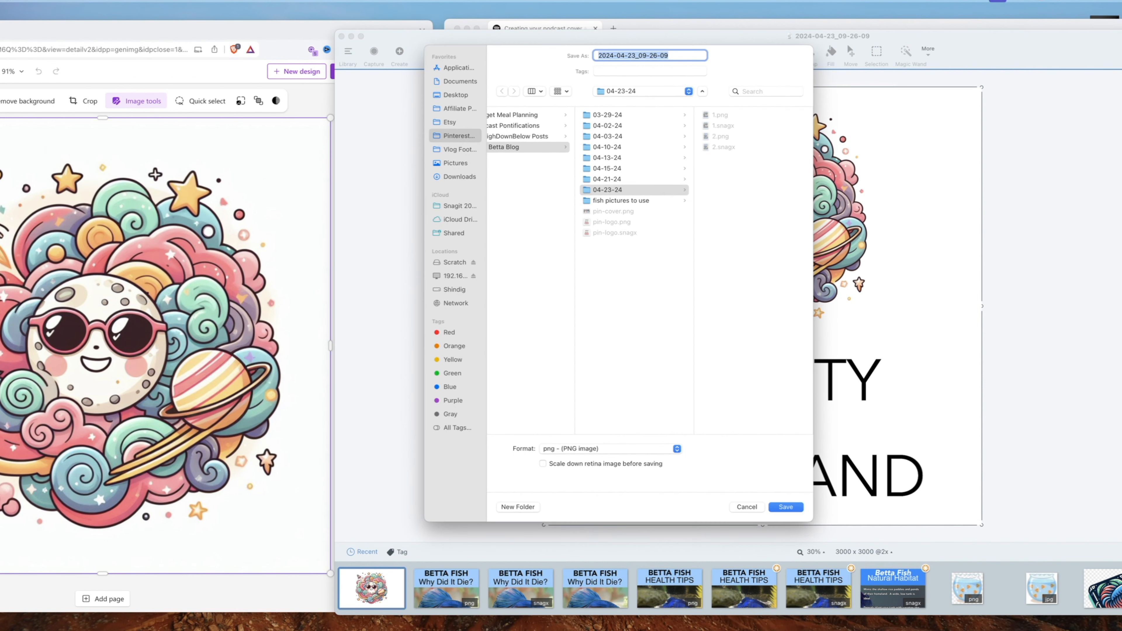
pyautogui.click(456, 95)
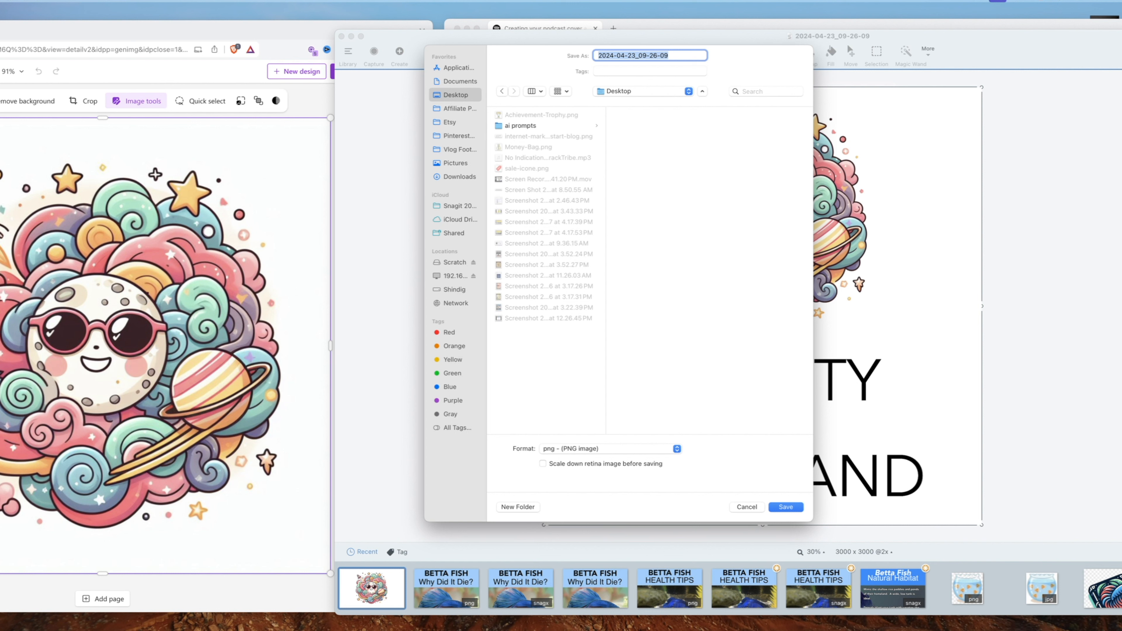
pyautogui.click(543, 464)
pyautogui.press('Return')
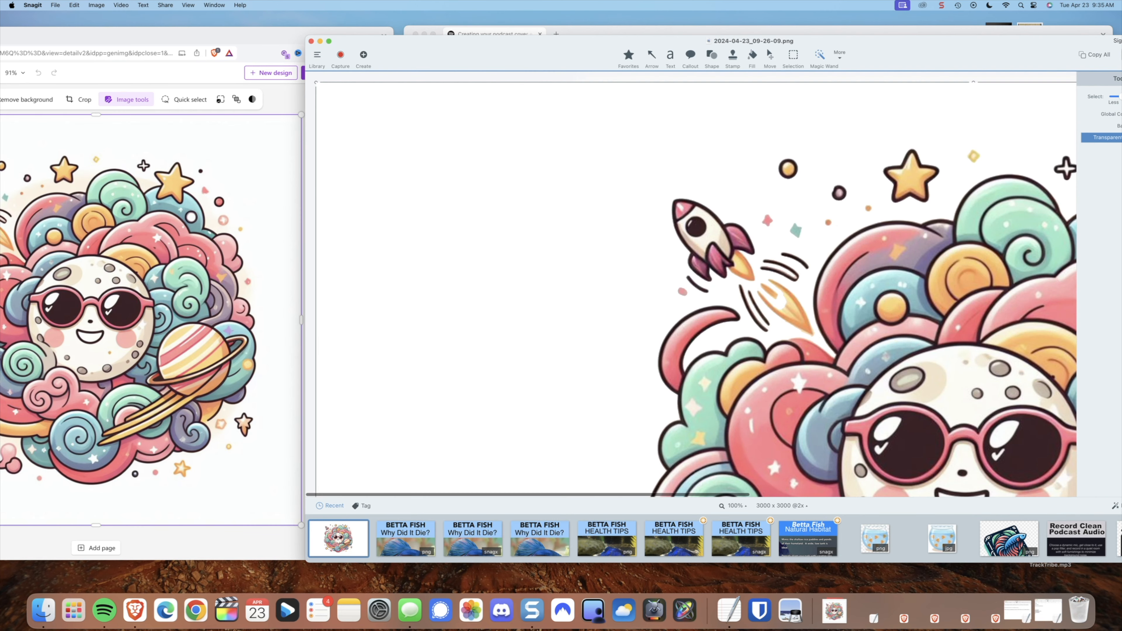
# - Check the saved PNG's size and dimensions in its Finder file info, and open the file in Preview
pyautogui.moveTo(839, 41); pyautogui.dragTo(462, 75)
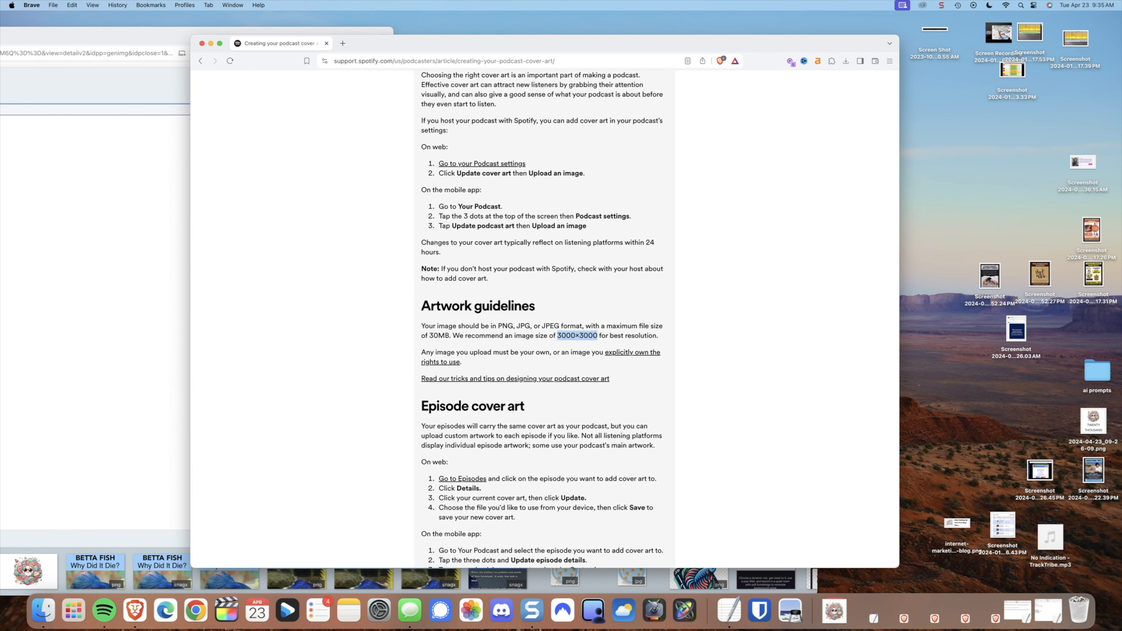
pyautogui.click(1094, 421)
pyautogui.press('super+i')
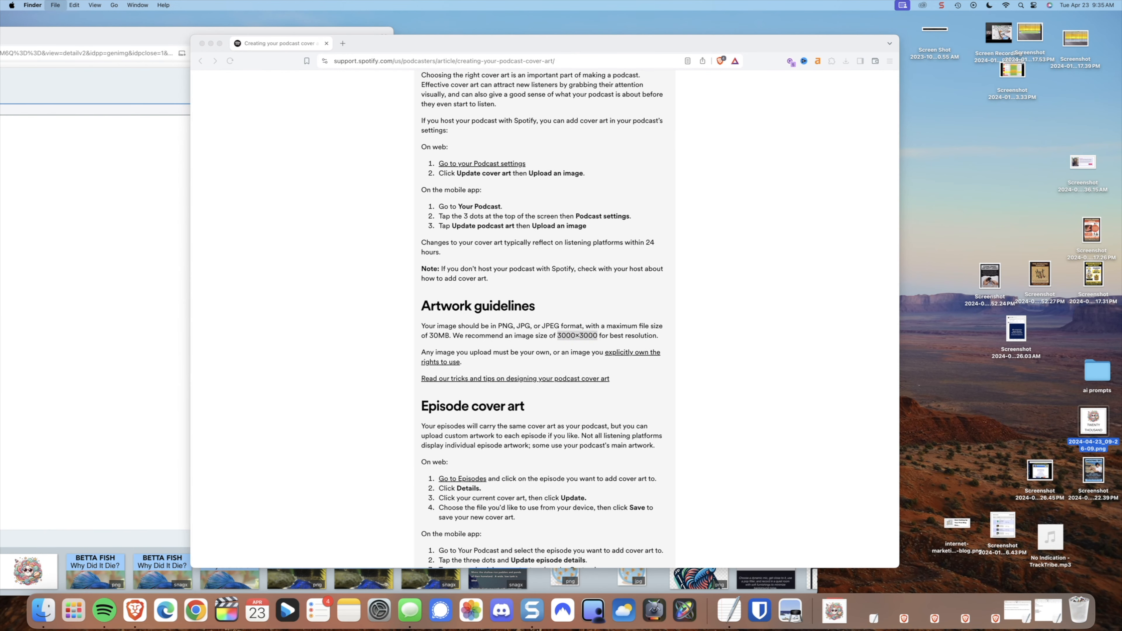
pyautogui.moveTo(73, 21); pyautogui.dragTo(884, 126)
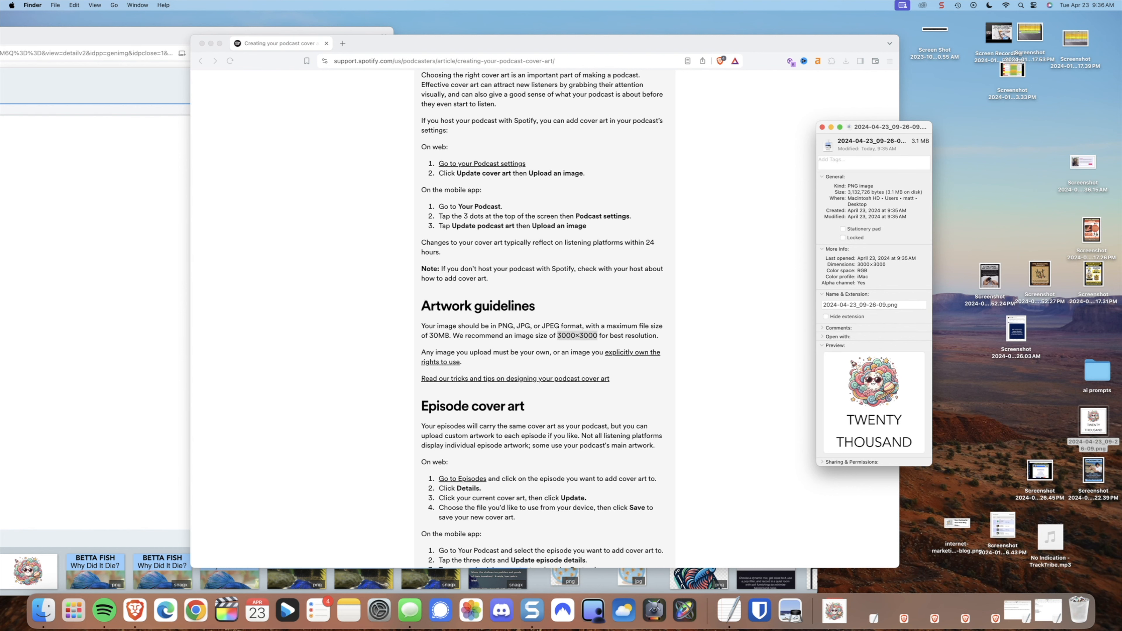
pyautogui.doubleClick(1094, 421)
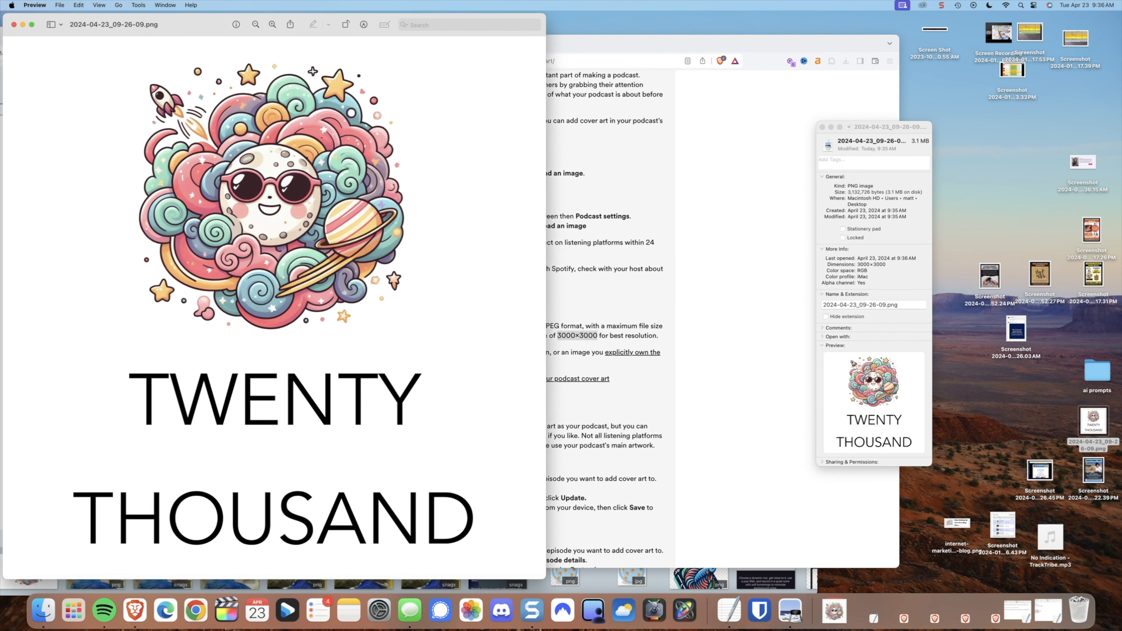
# - Move the Preview and Snagit windows aside and return to the Copilot Designer chat containing the galaxy image in the browser
pyautogui.moveTo(197, 25); pyautogui.dragTo(707, 22)
pyautogui.click(442, 44)
pyautogui.moveTo(442, 43); pyautogui.dragTo(638, 82)
pyautogui.moveTo(304, 75); pyautogui.dragTo(669, 84)
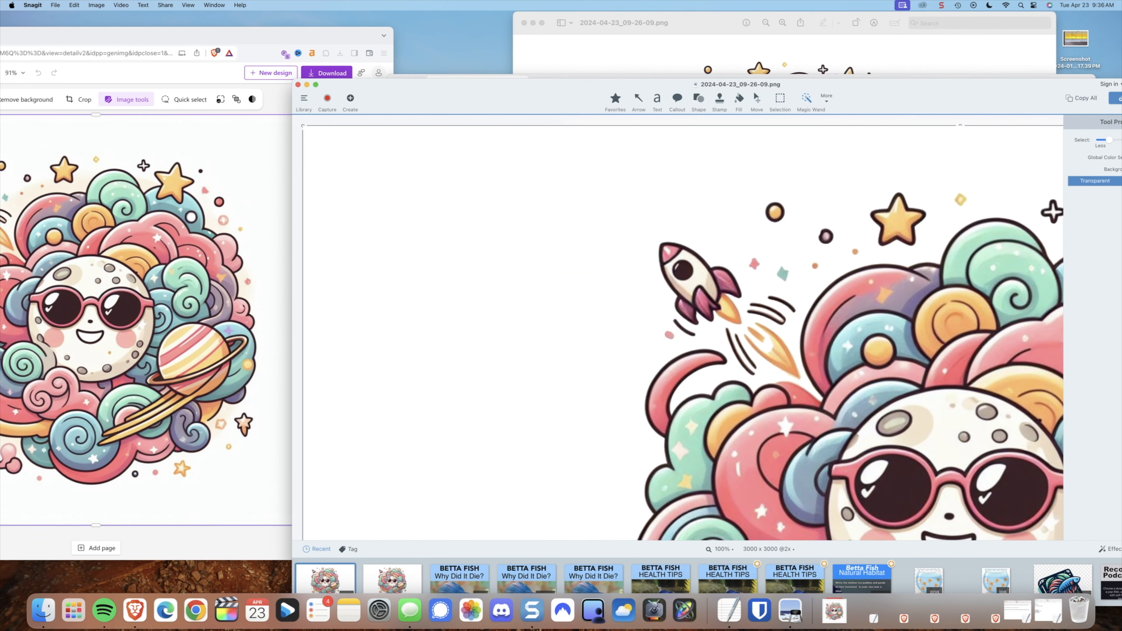
pyautogui.moveTo(221, 34); pyautogui.dragTo(537, 19)
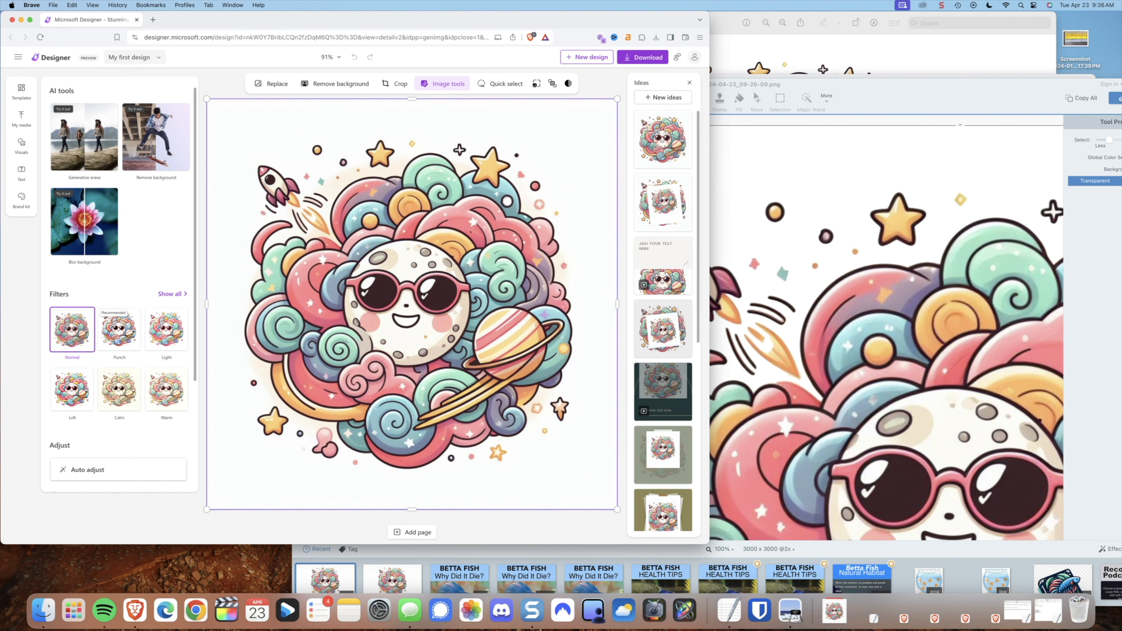
pyautogui.moveTo(0, 79); pyautogui.dragTo(442, 35)
pyautogui.moveTo(144, 34); pyautogui.dragTo(190, 20)
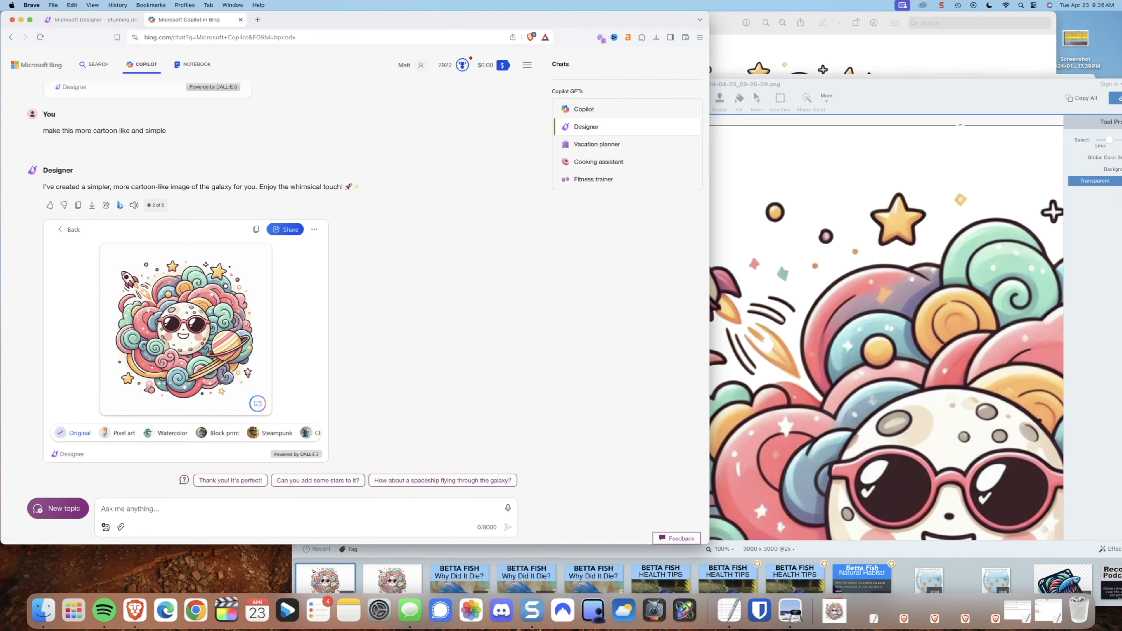